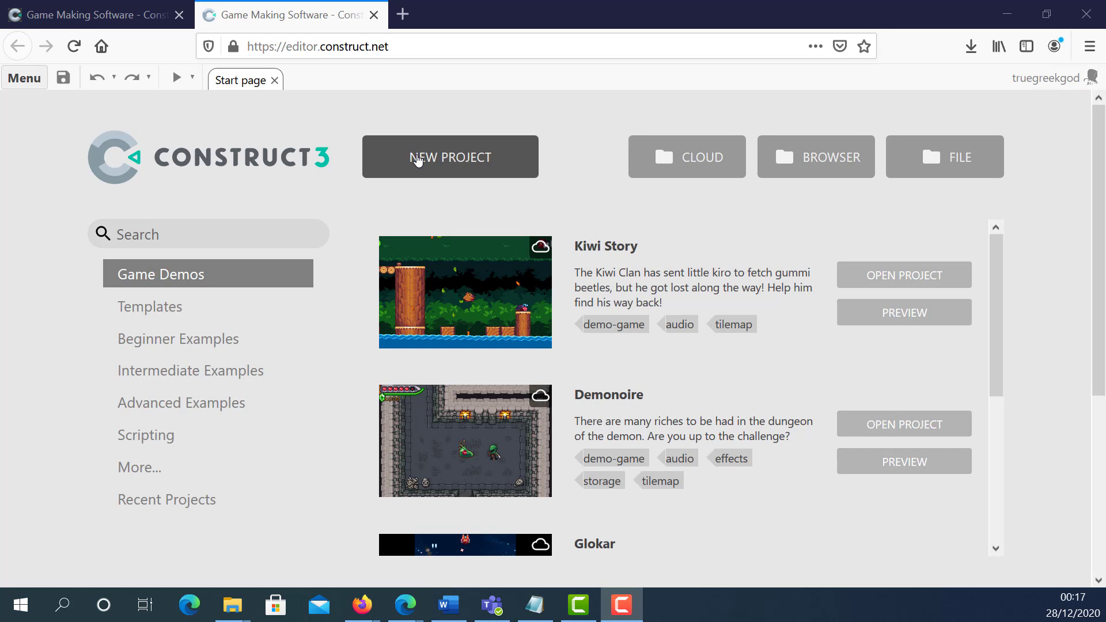
- Create a new Construct 3 project named MyCoolSoundtrack
click(419, 160)
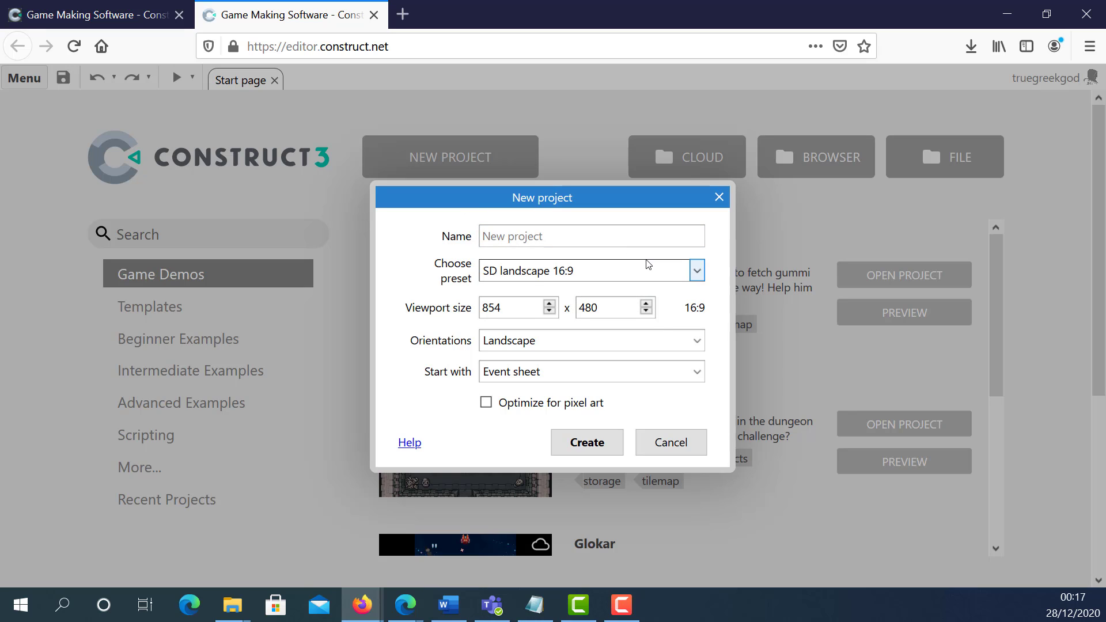
text(MyCoolSoundtrack)
click(607, 444)
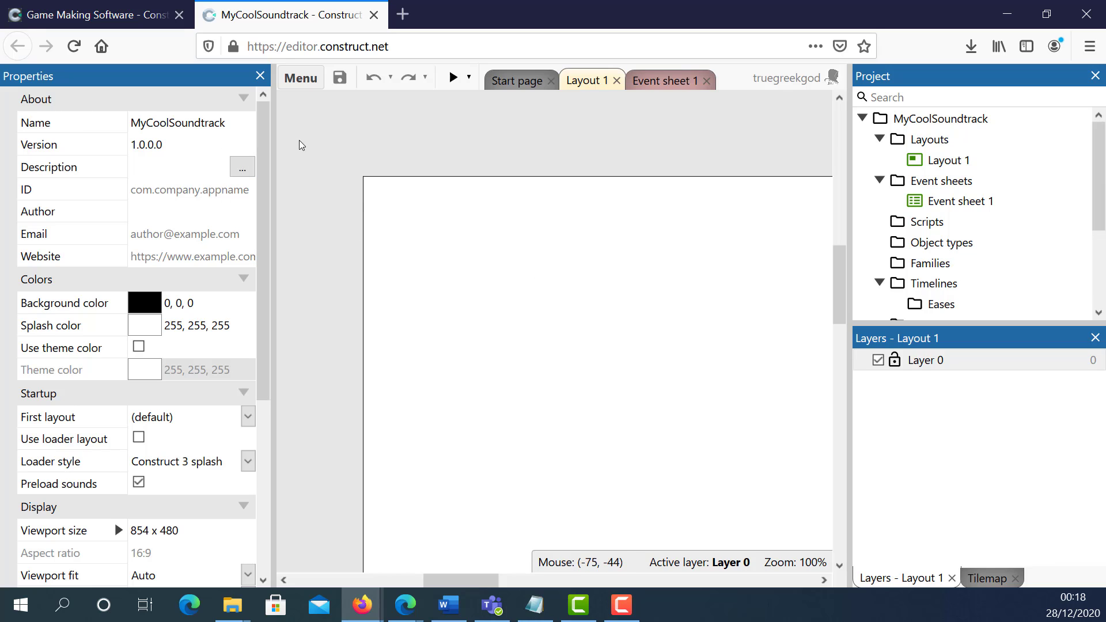
- Insert an Audio plugin object named mysounds into the project from the layout
right_click(410, 243)
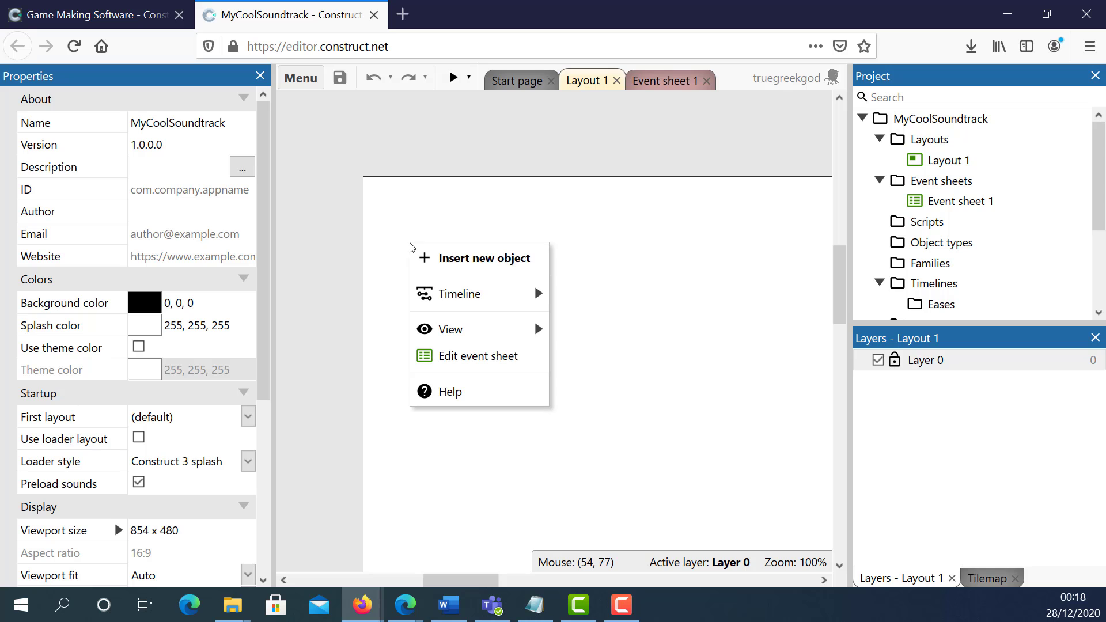
click(424, 258)
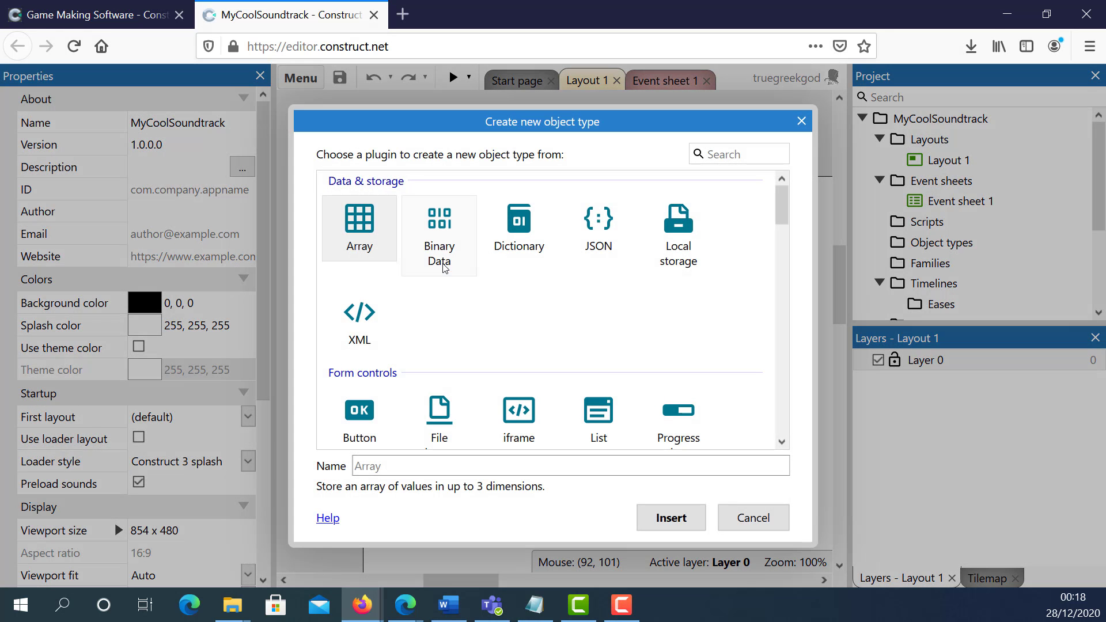
scroll(512, 327, down, 6)
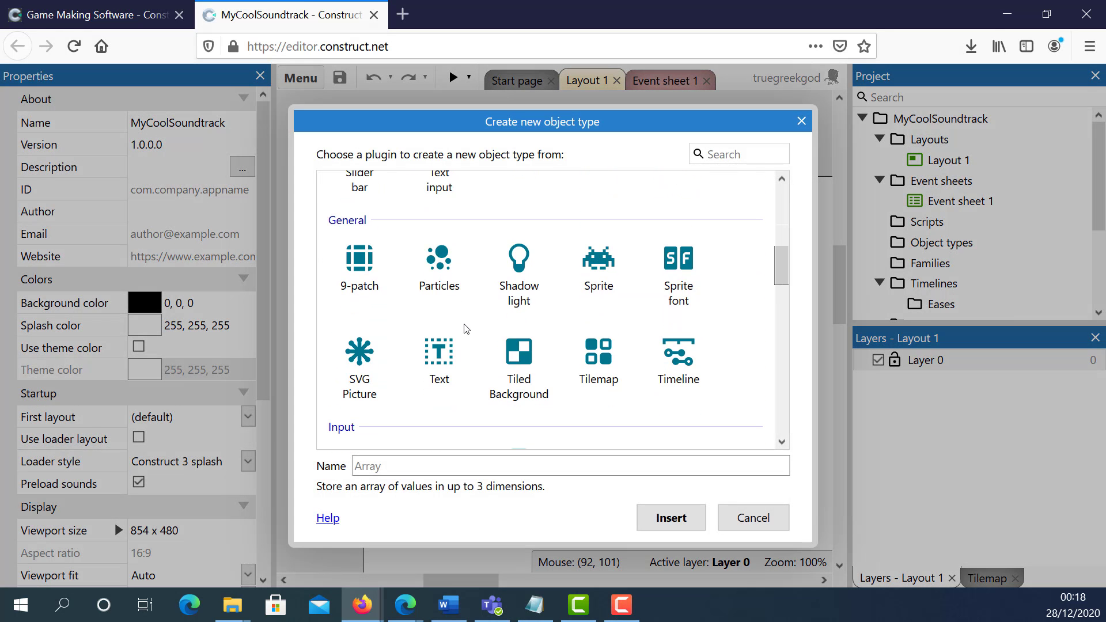
scroll(467, 329, down, 5)
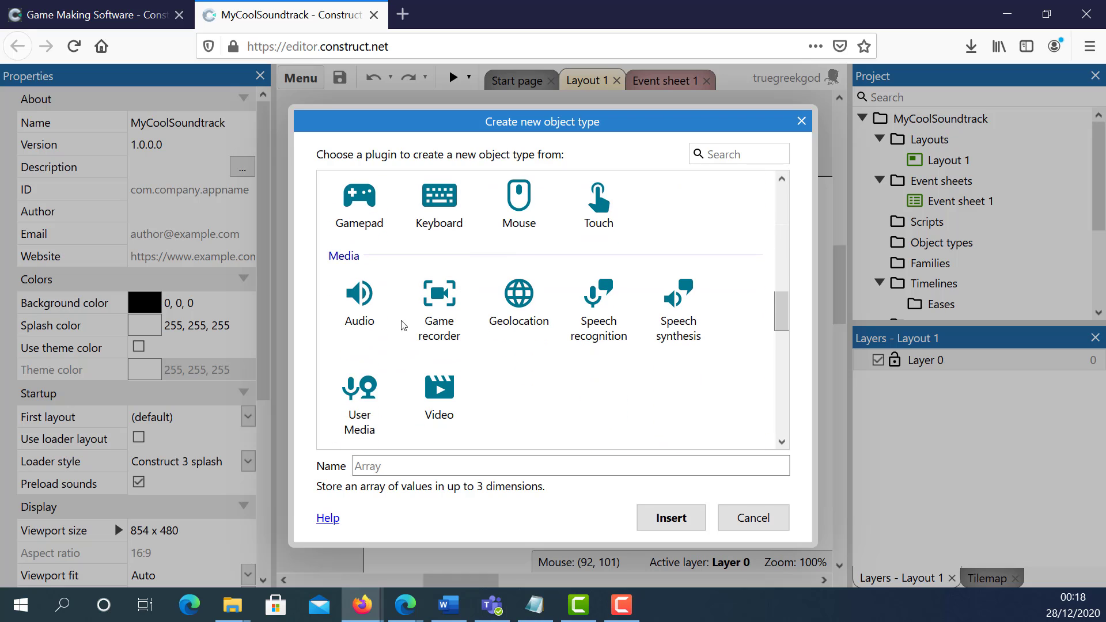
click(359, 305)
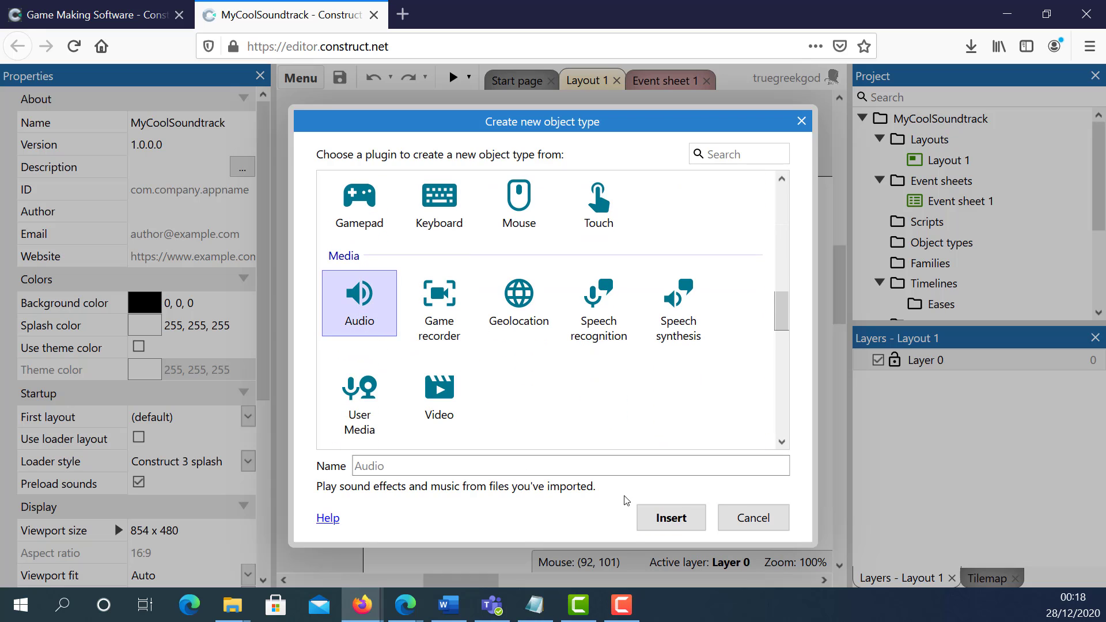
click(558, 465)
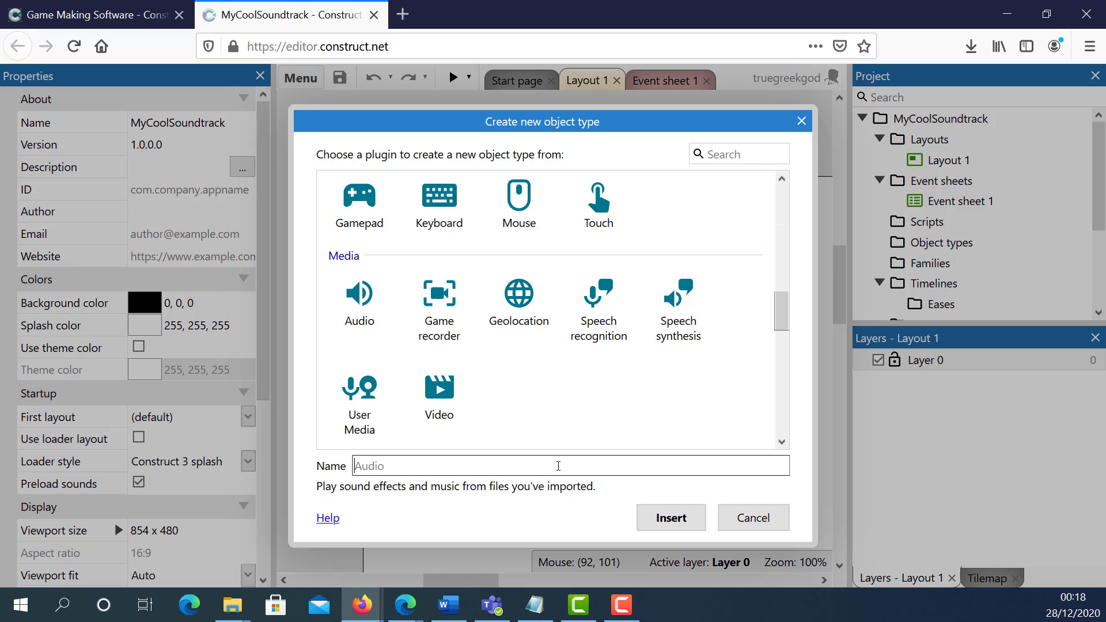
text(mysounds)
click(645, 513)
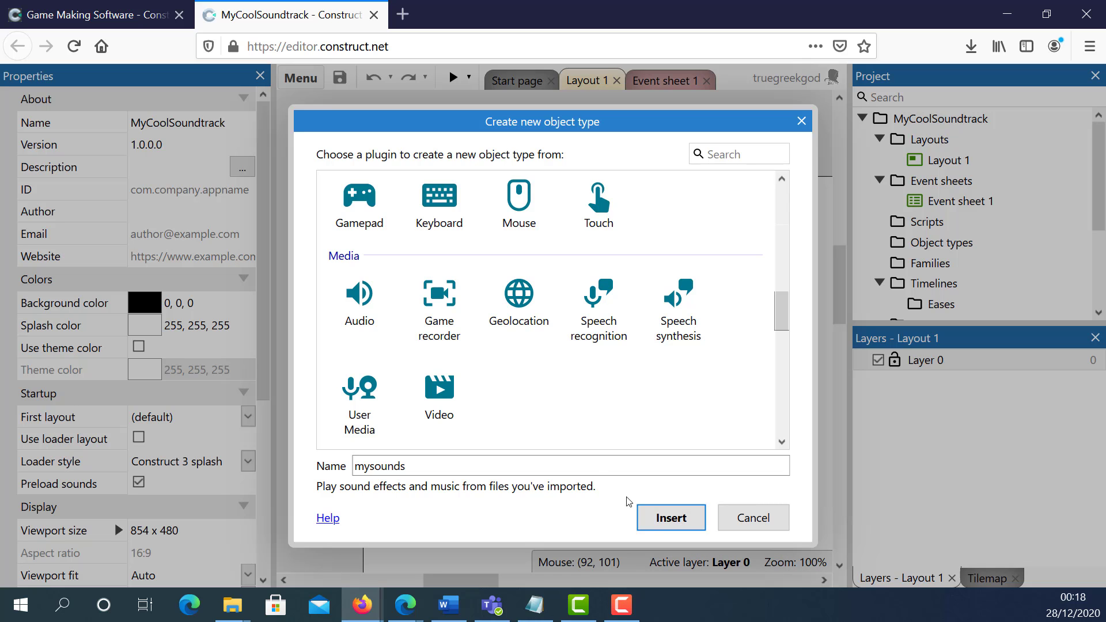
click(347, 304)
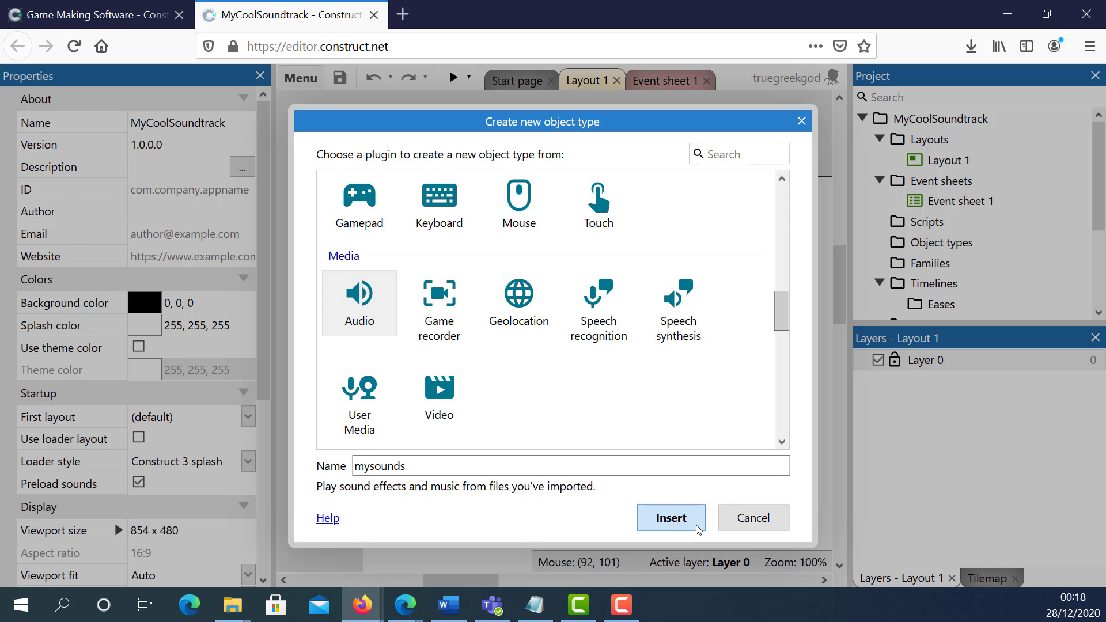
click(671, 518)
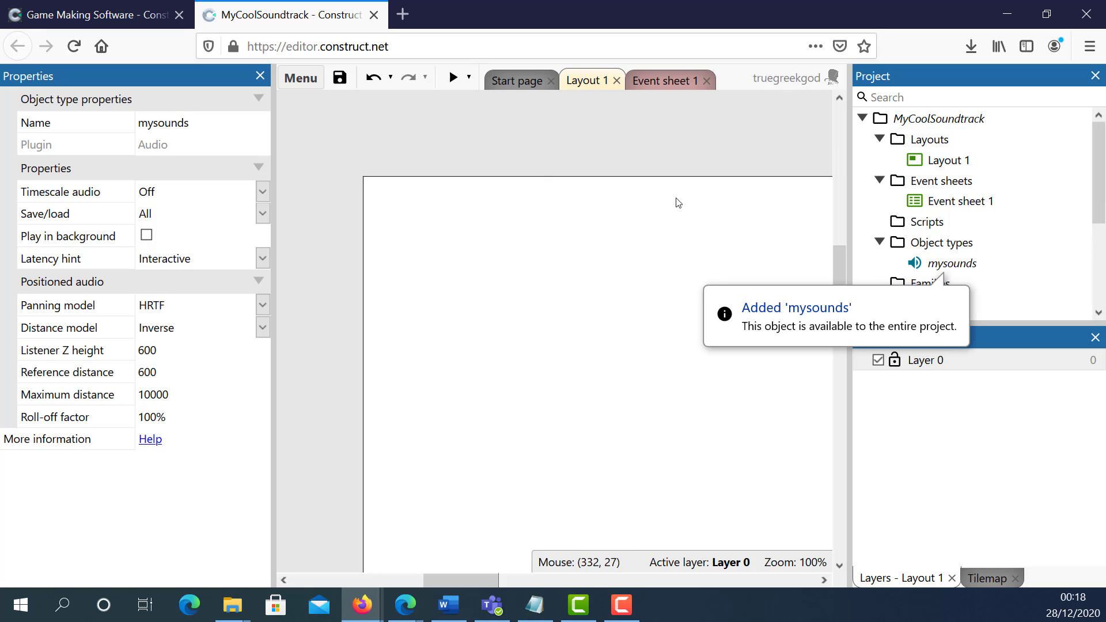
- Import TheTrueGreekGodMainMenu.webm from Downloads into the project's Sounds folder
scroll(968, 240, down, 3)
scroll(916, 239, down, 2)
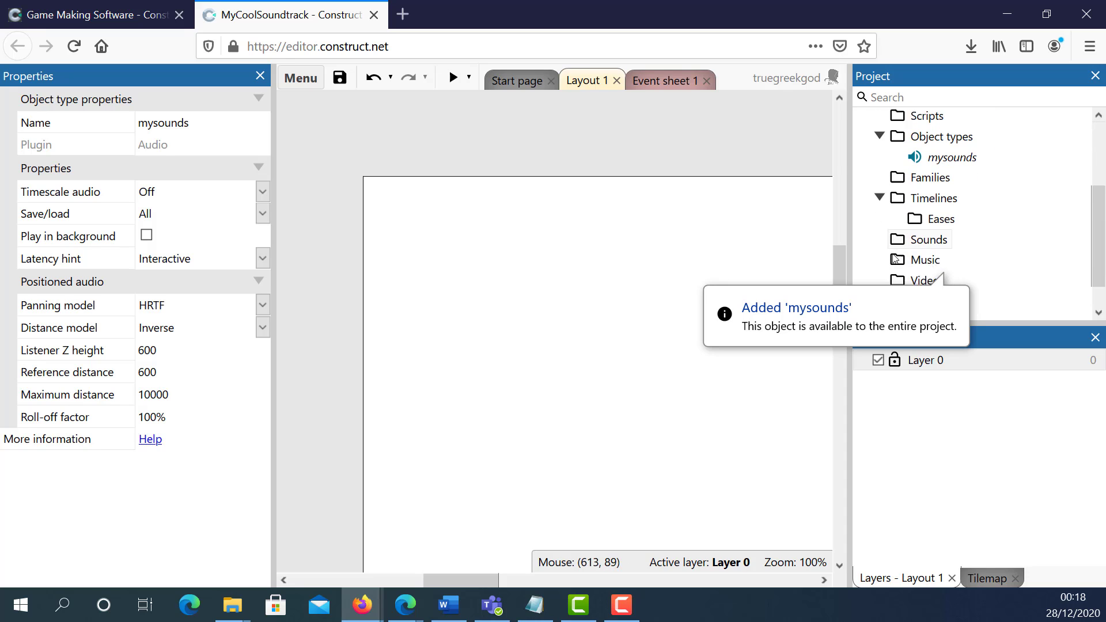
click(927, 210)
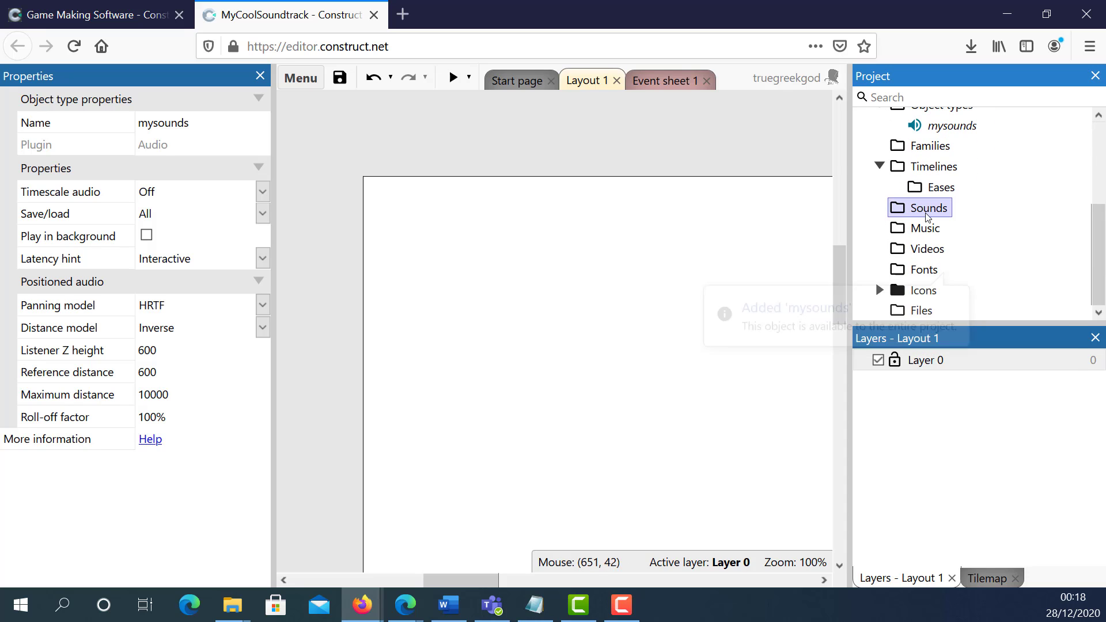
right_click(927, 216)
click(964, 231)
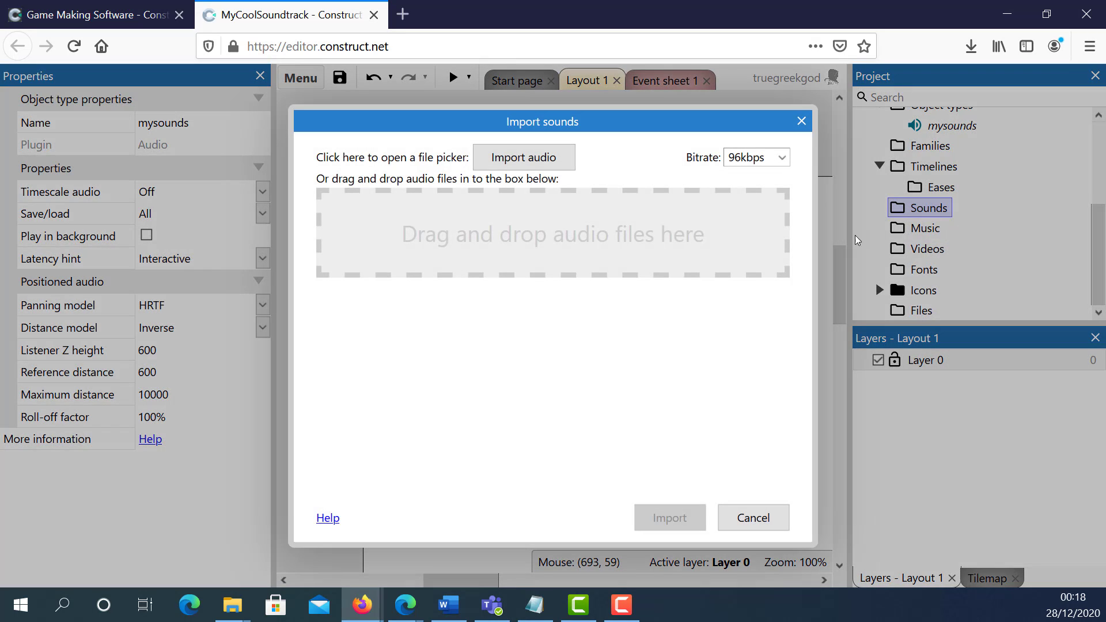
click(499, 167)
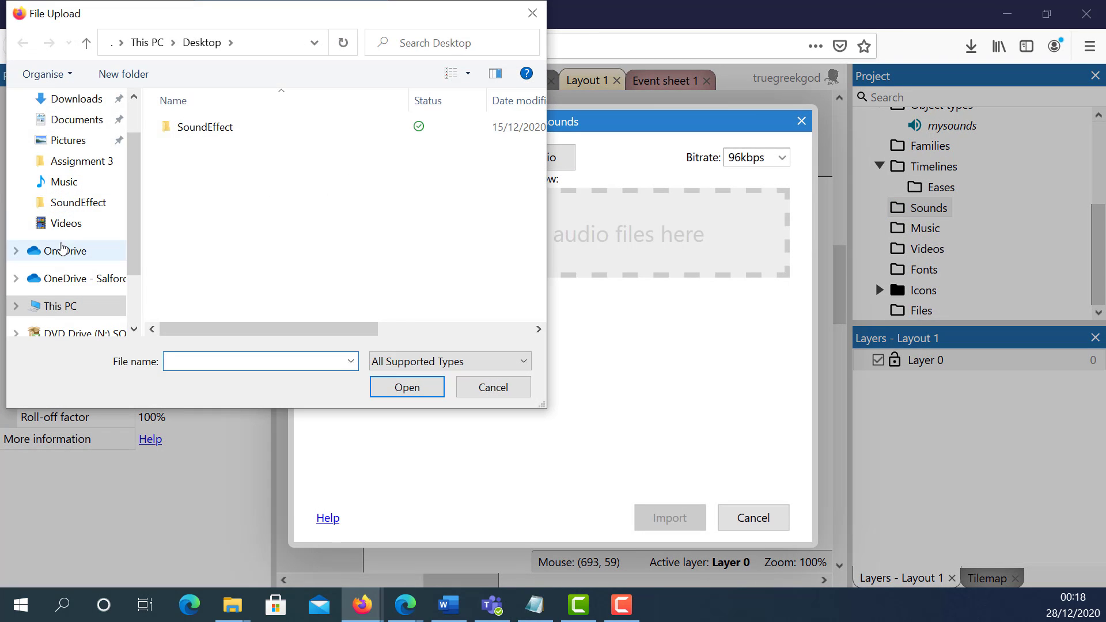
click(67, 104)
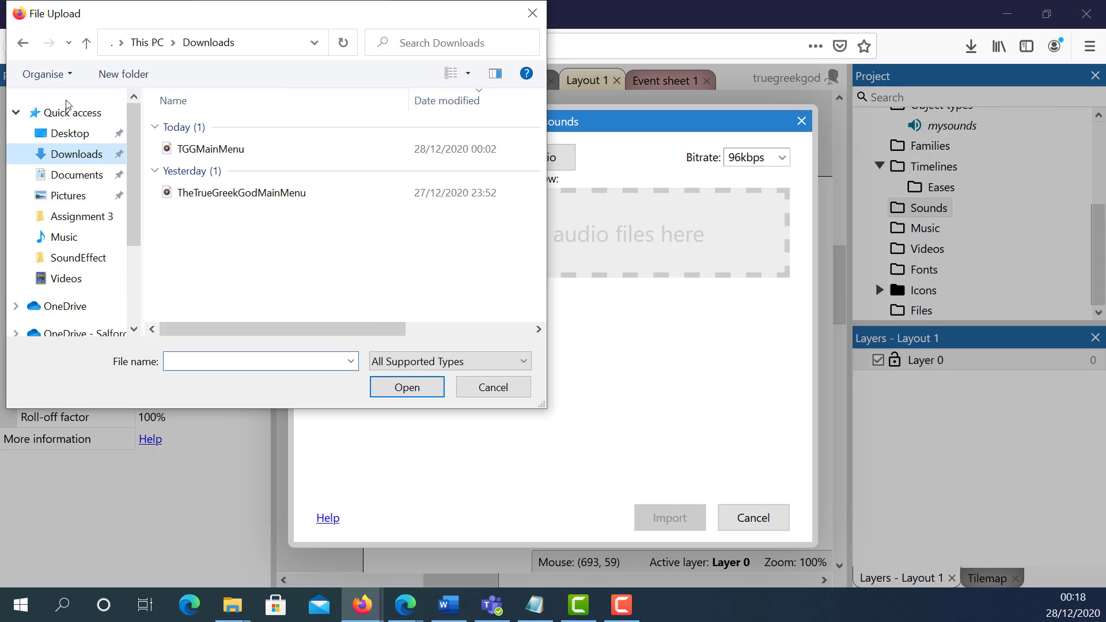
click(207, 151)
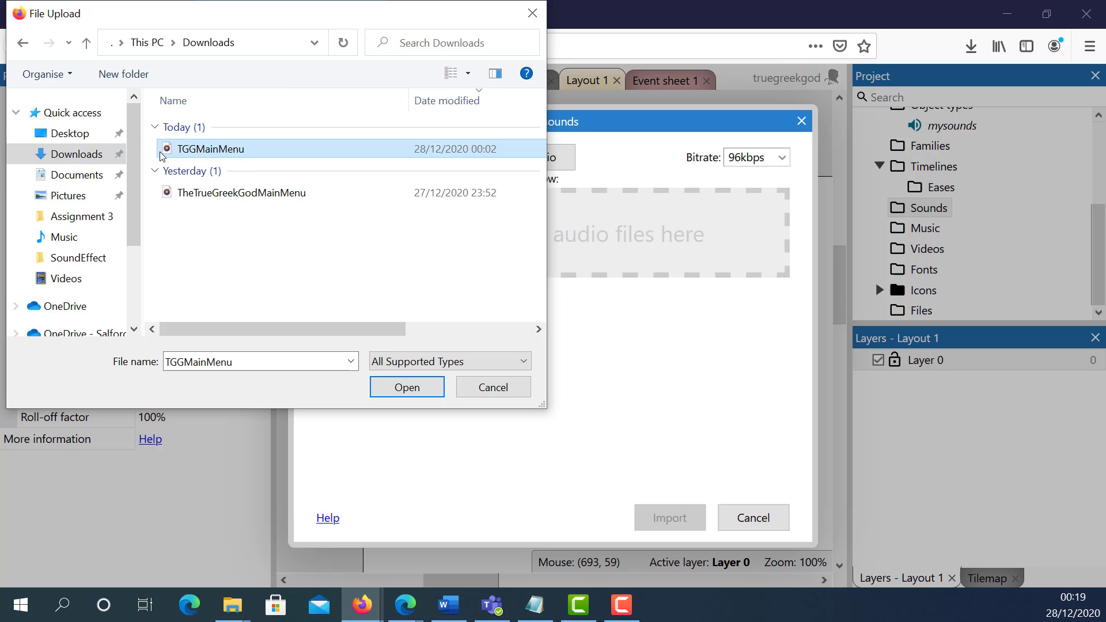
click(206, 196)
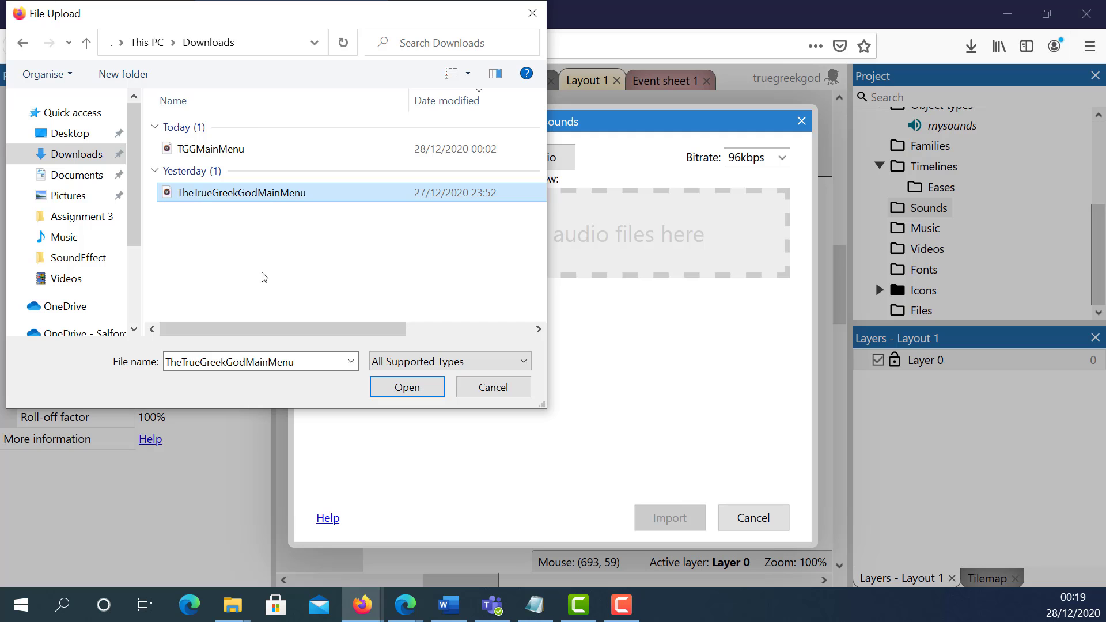
click(404, 387)
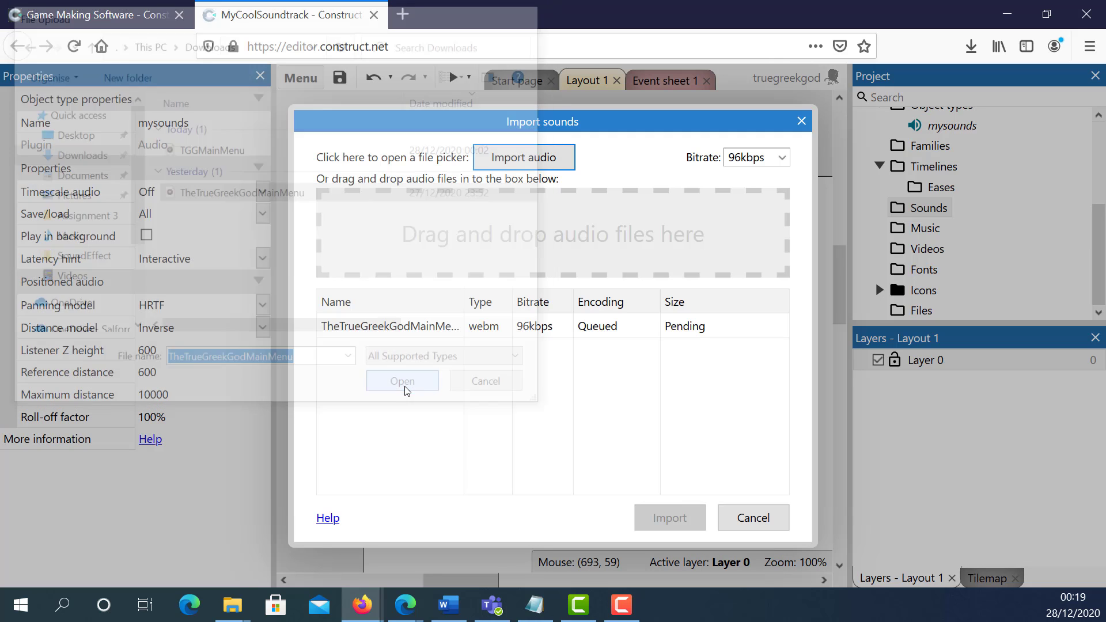
click(672, 521)
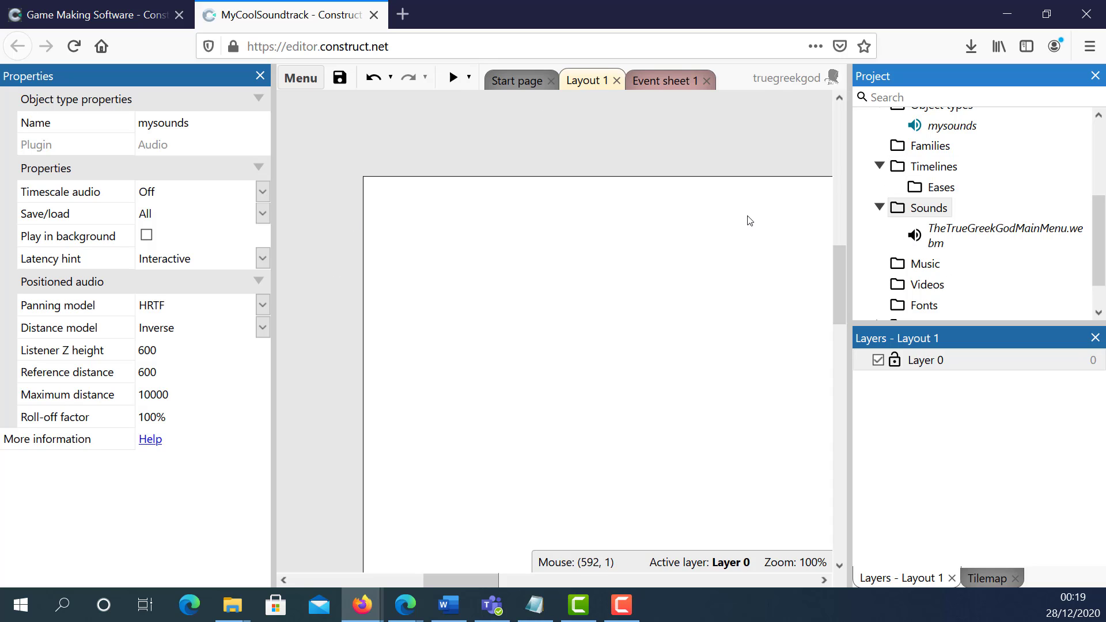
scroll(892, 282, up, 3)
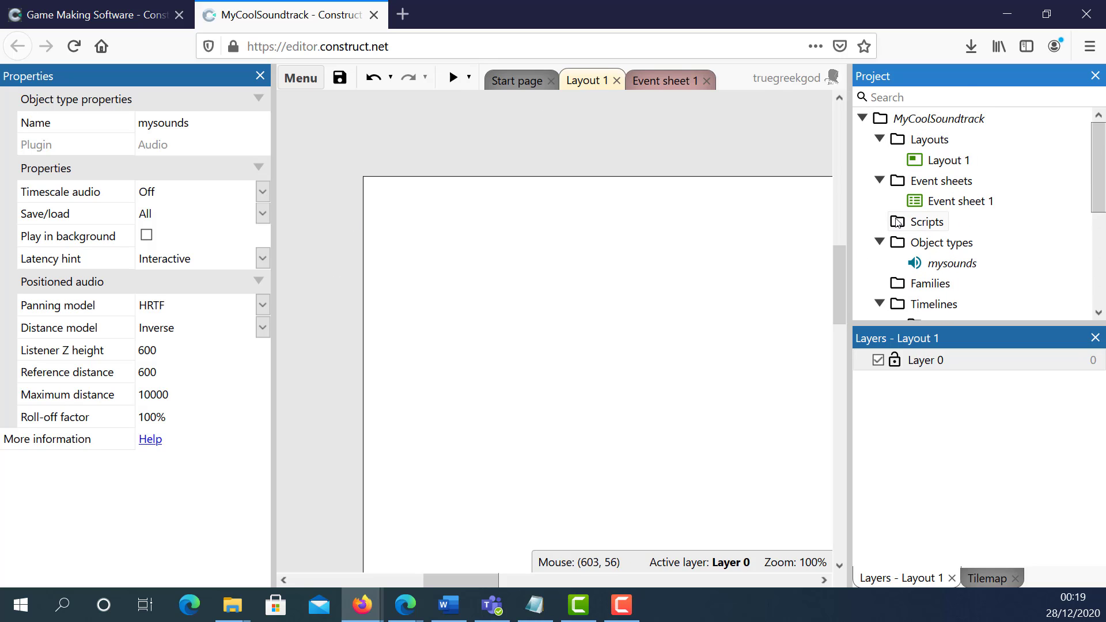
- Add a System 'On start of layout' event to Event sheet 1
click(964, 201)
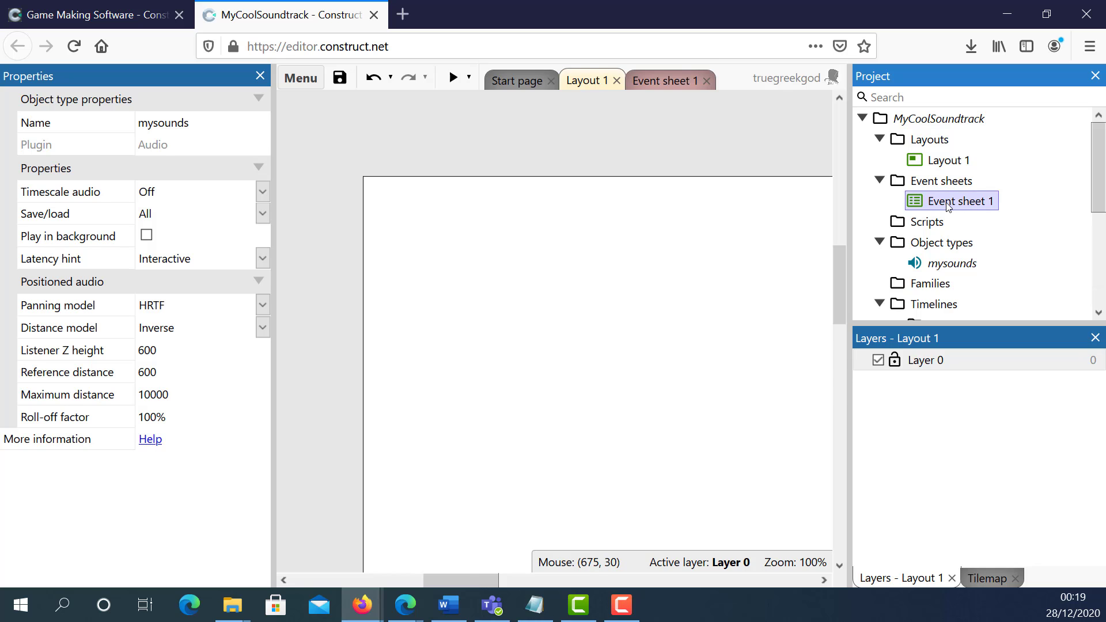
double_click(964, 202)
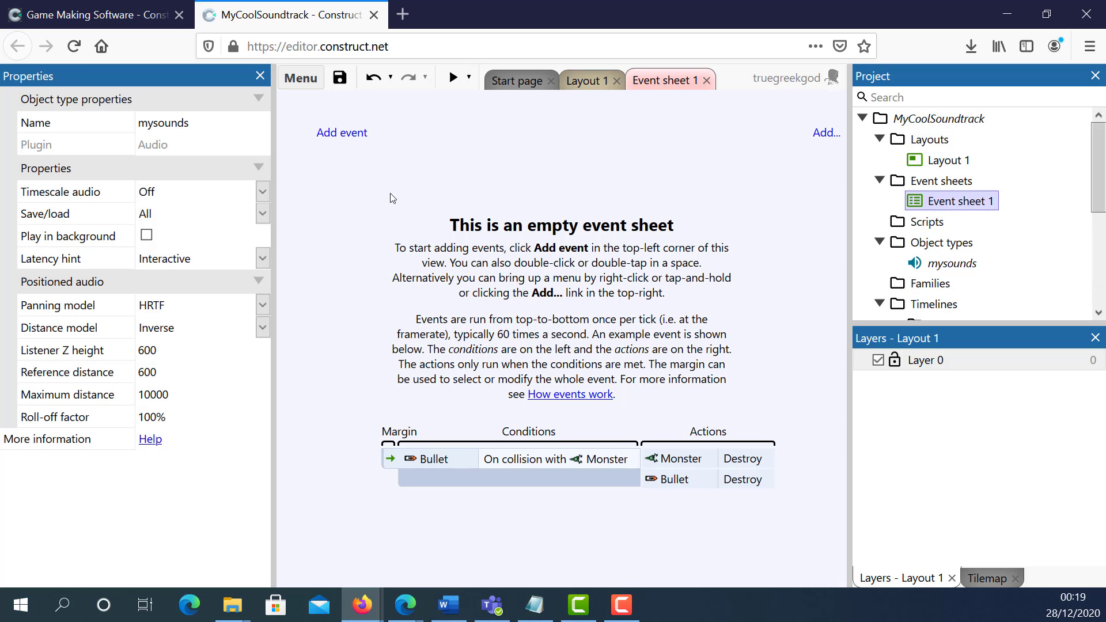
click(329, 132)
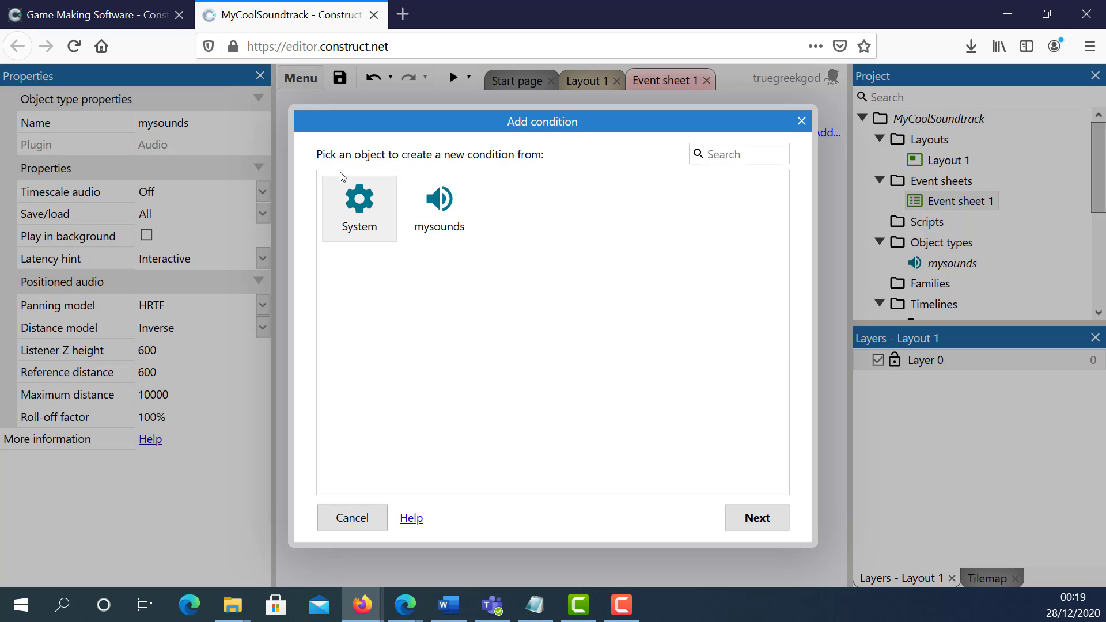
double_click(363, 219)
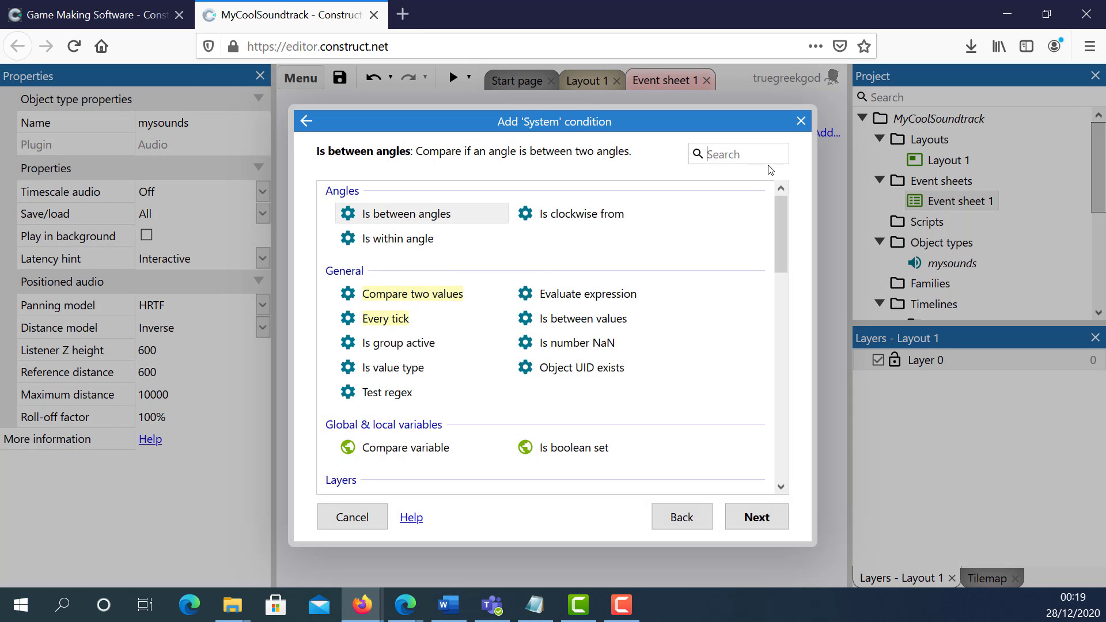
text(on st)
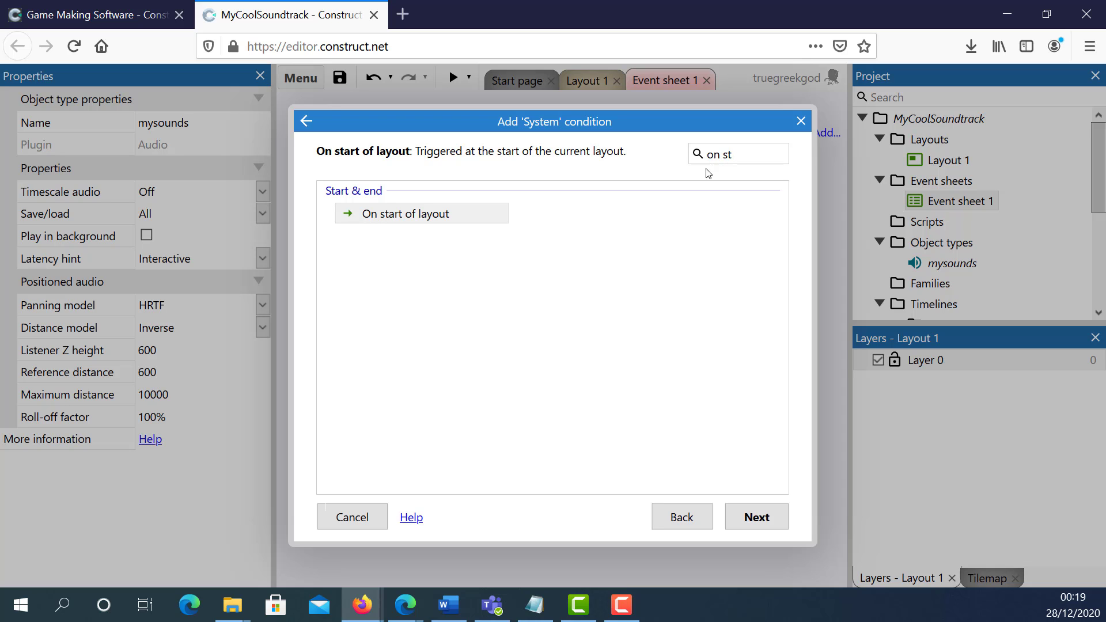
double_click(407, 216)
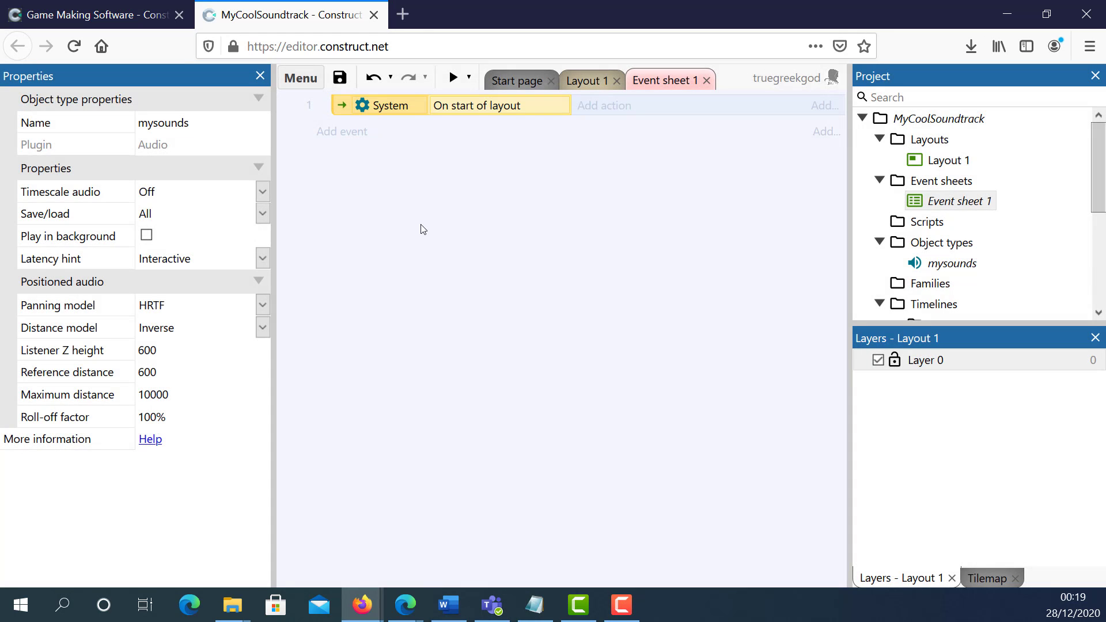
- Add a mysounds Play action for TheTrueGreekGodMainMenu, not looping, at -5 dB
click(600, 107)
drag(588, 122, 609, 215)
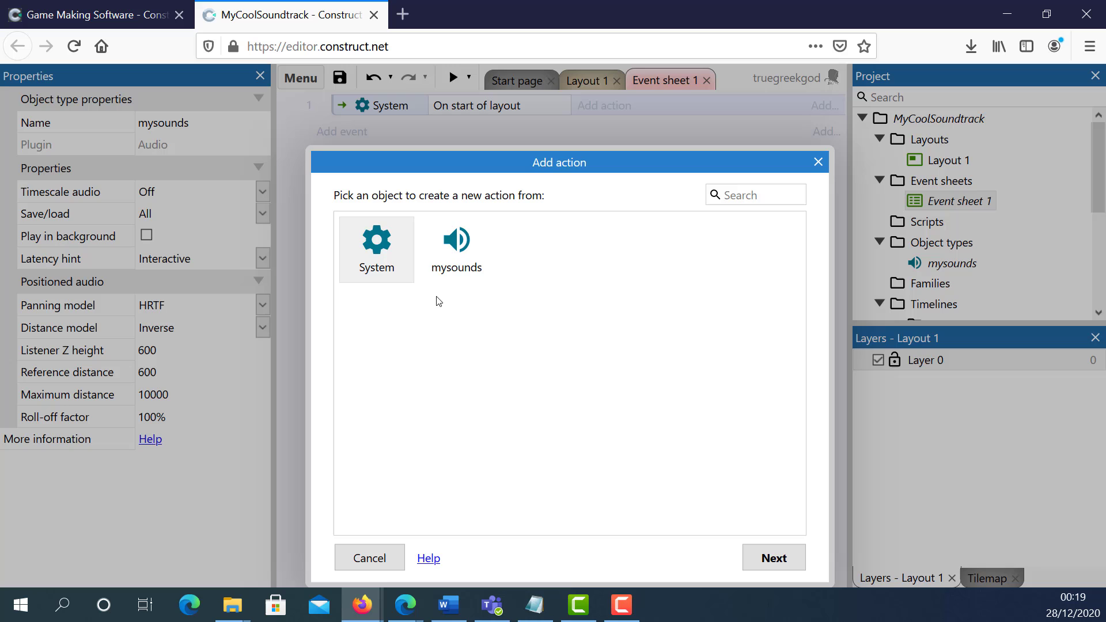
double_click(450, 253)
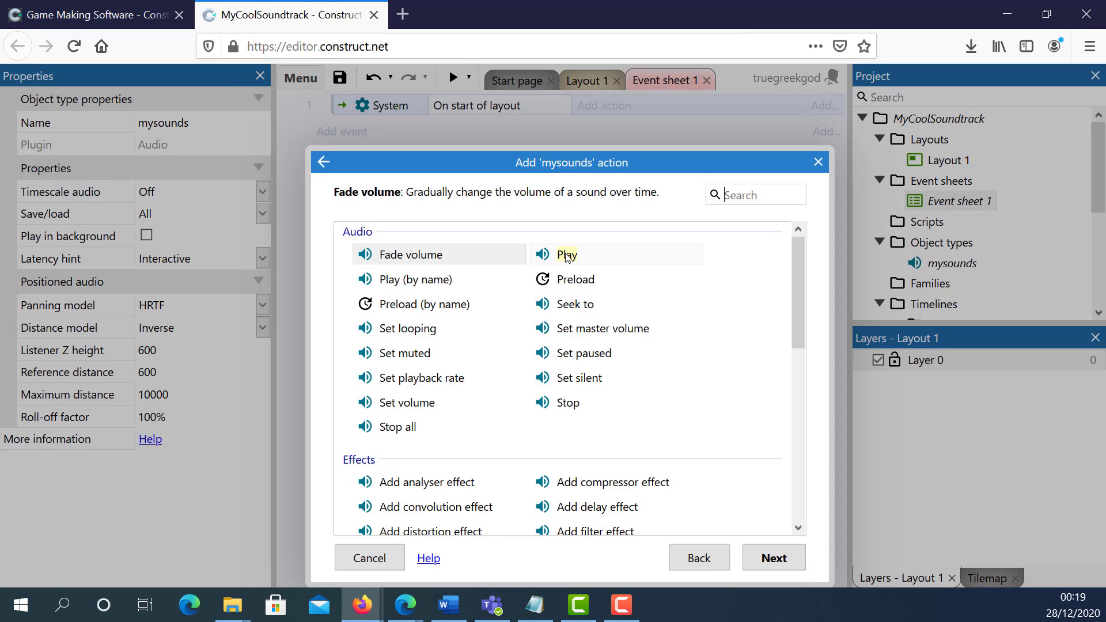
double_click(566, 257)
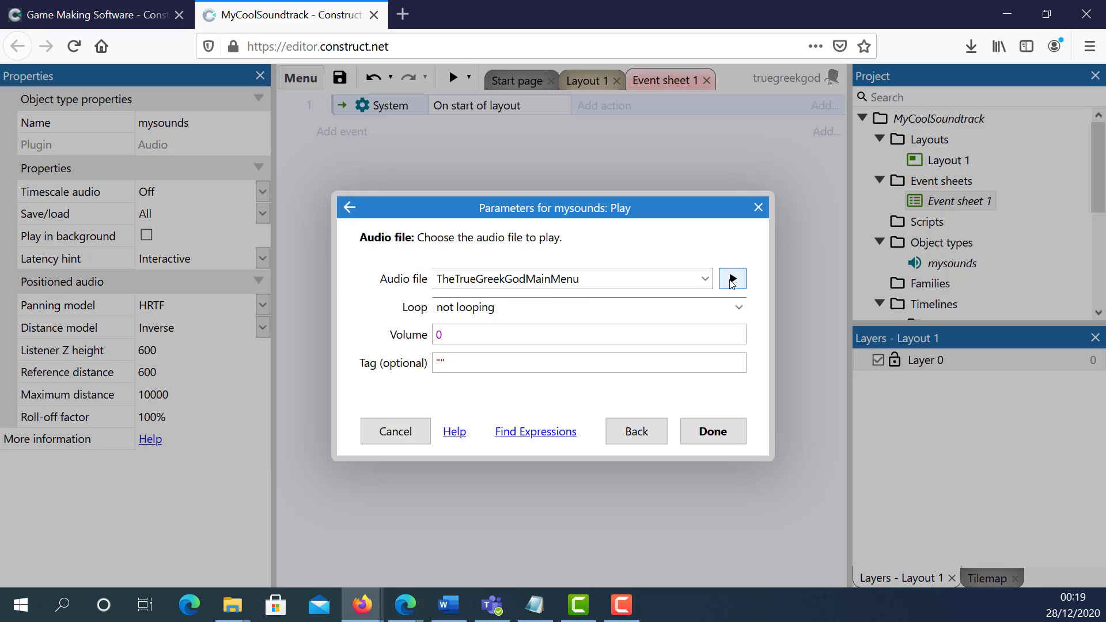
key(Tab)
text(-9)
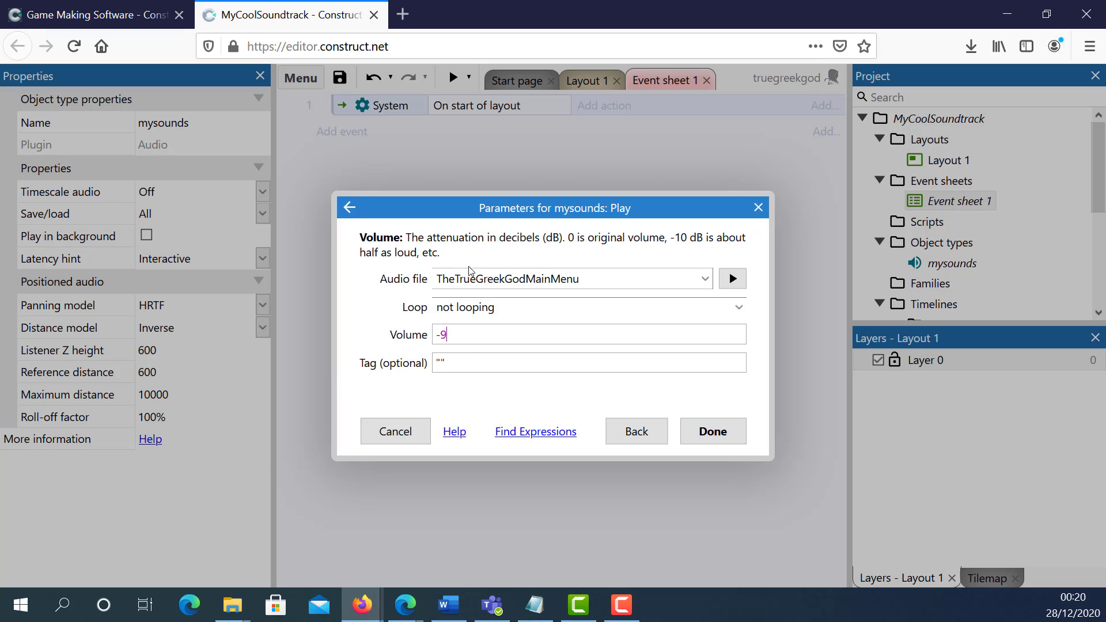
key(BackSpace)
text(5)
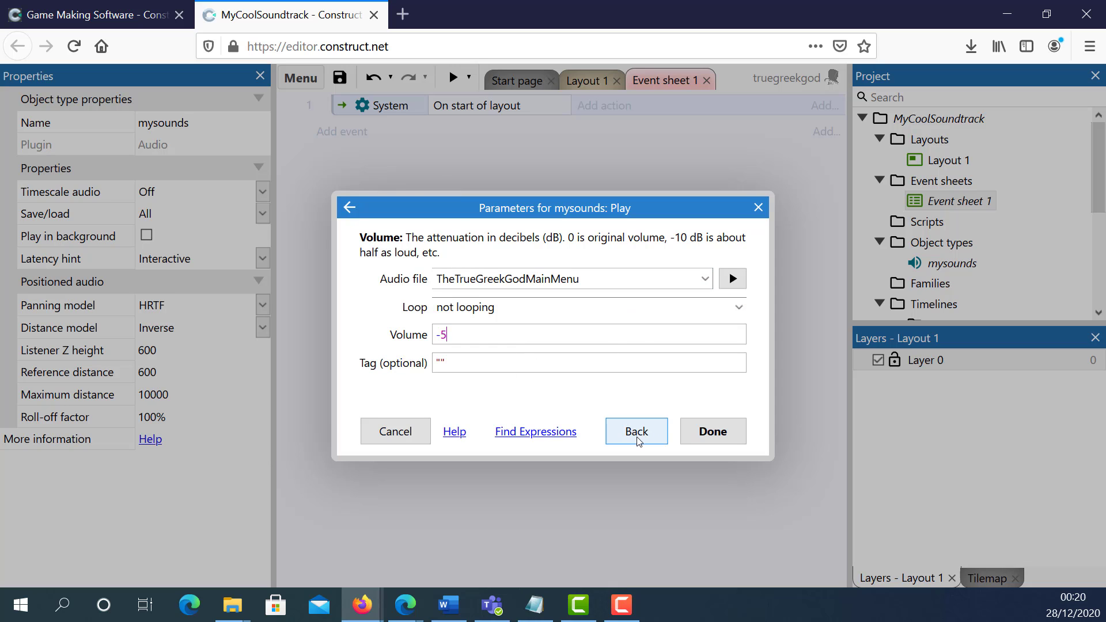
click(721, 433)
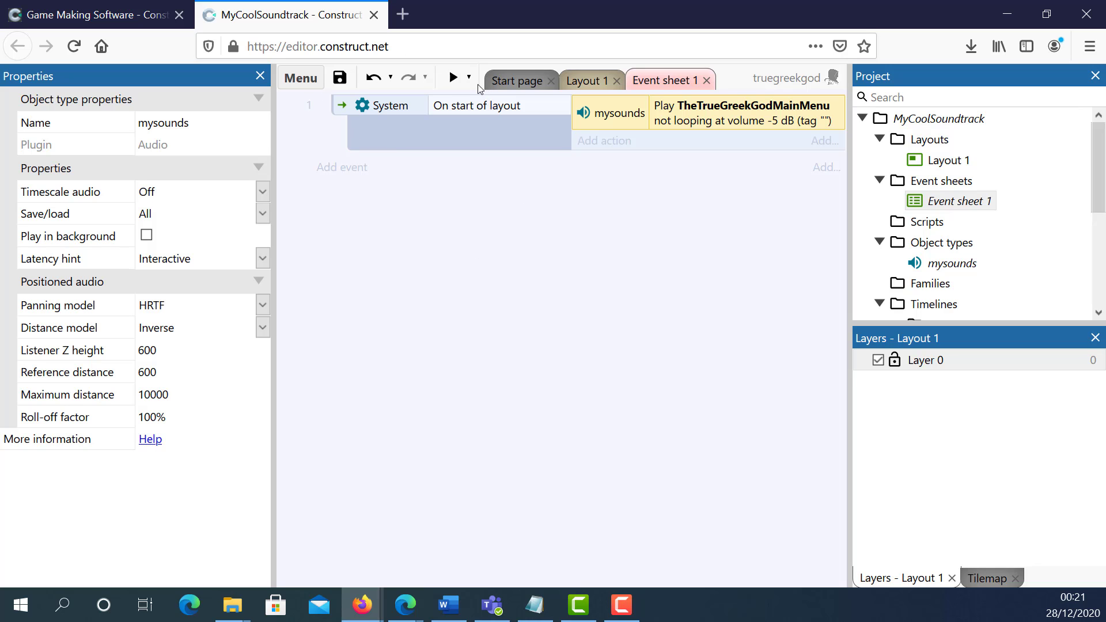
- Preview the project and allow Firefox pop-ups from editor.construct.net
click(454, 79)
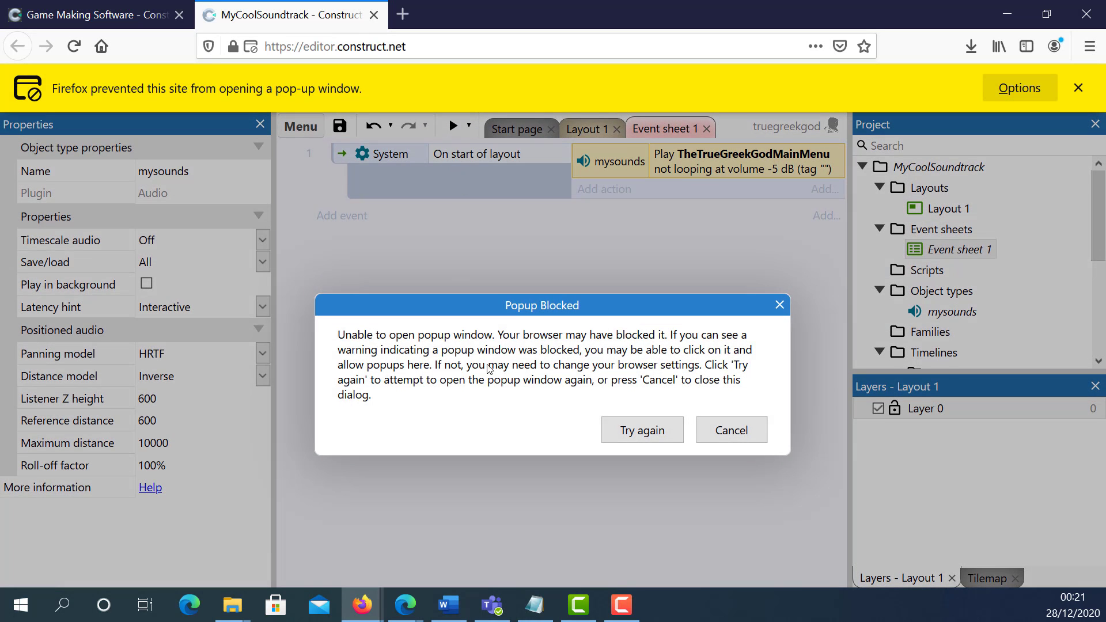
click(639, 429)
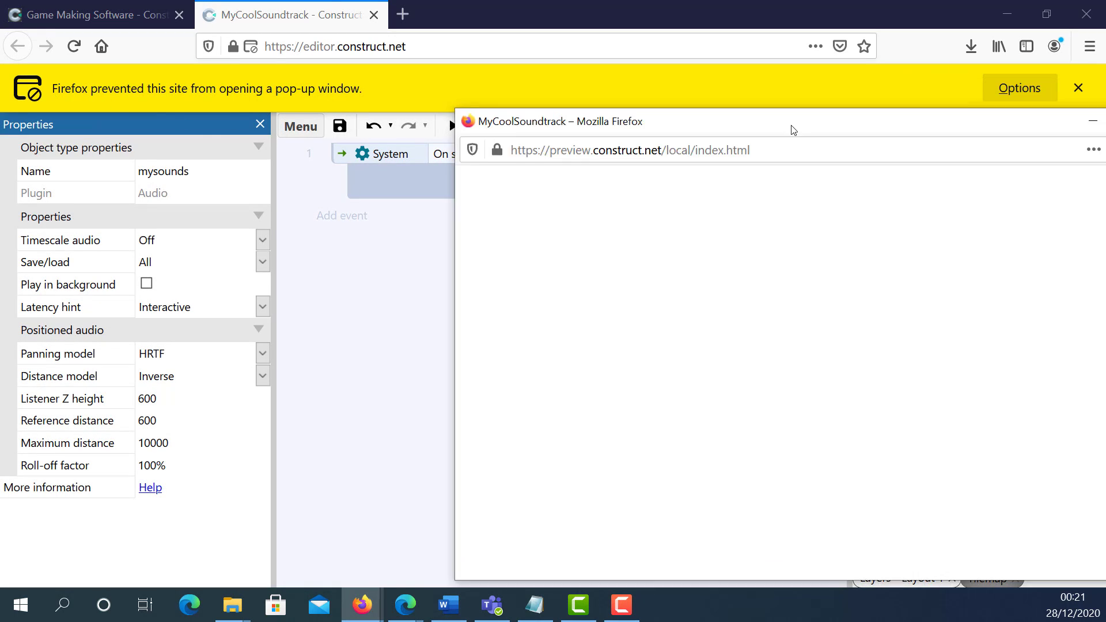
click(968, 89)
click(991, 88)
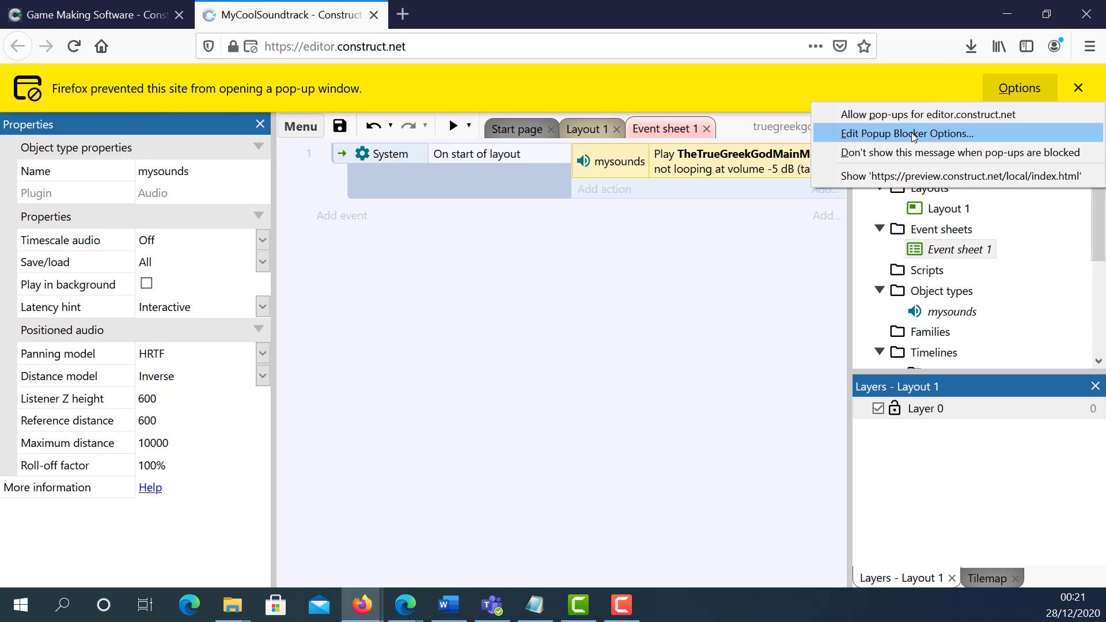
click(884, 116)
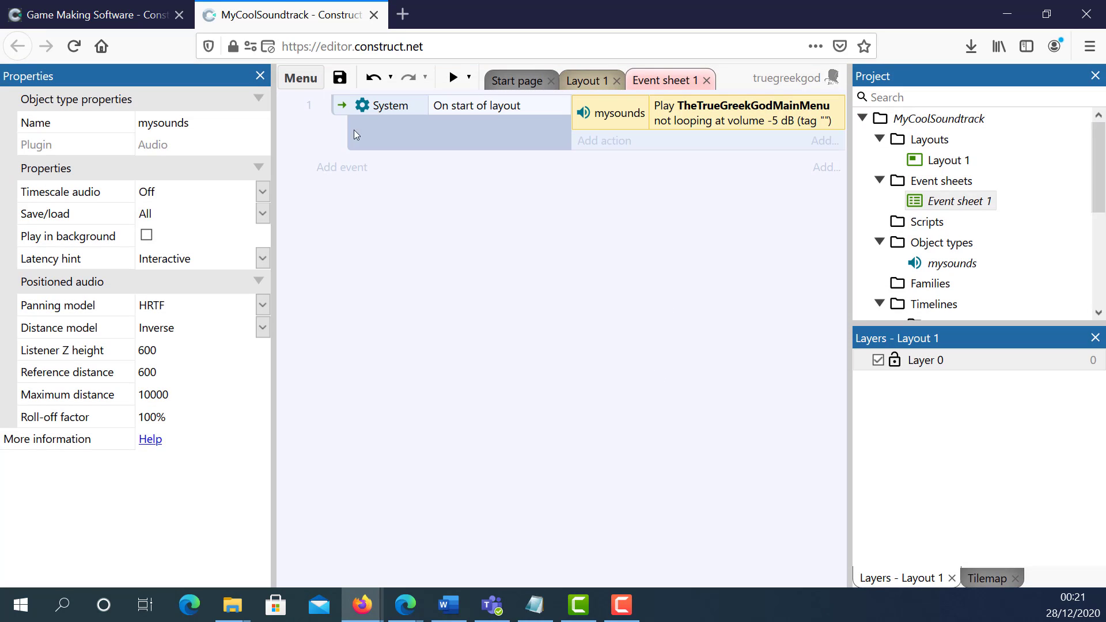
- Close the blank MyCoolSoundtrack preview window
mouse_move(360, 605)
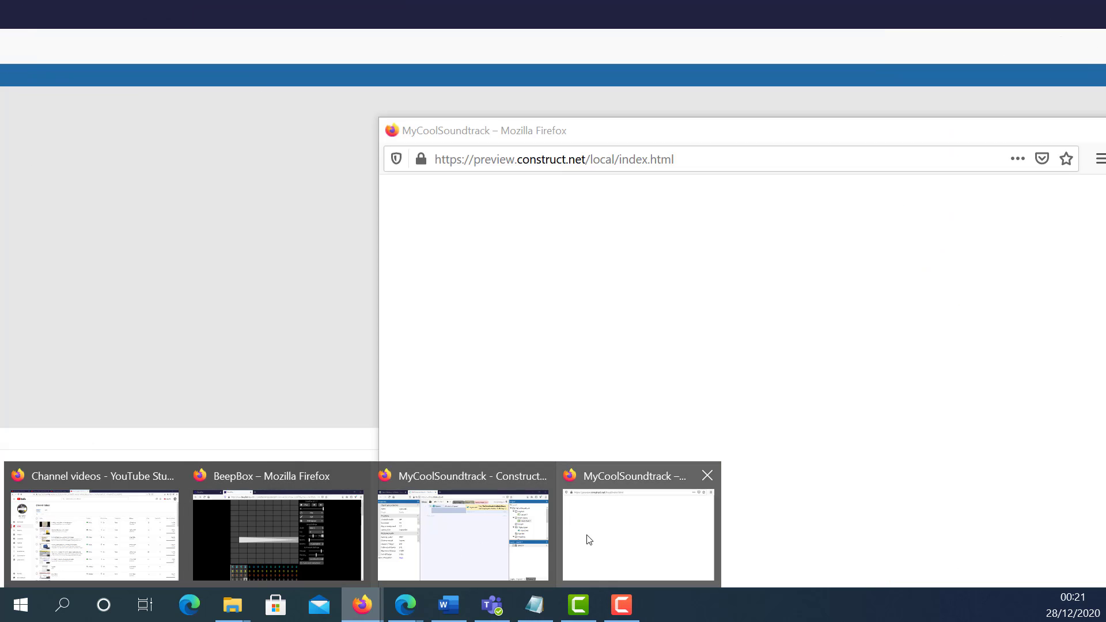
click(580, 534)
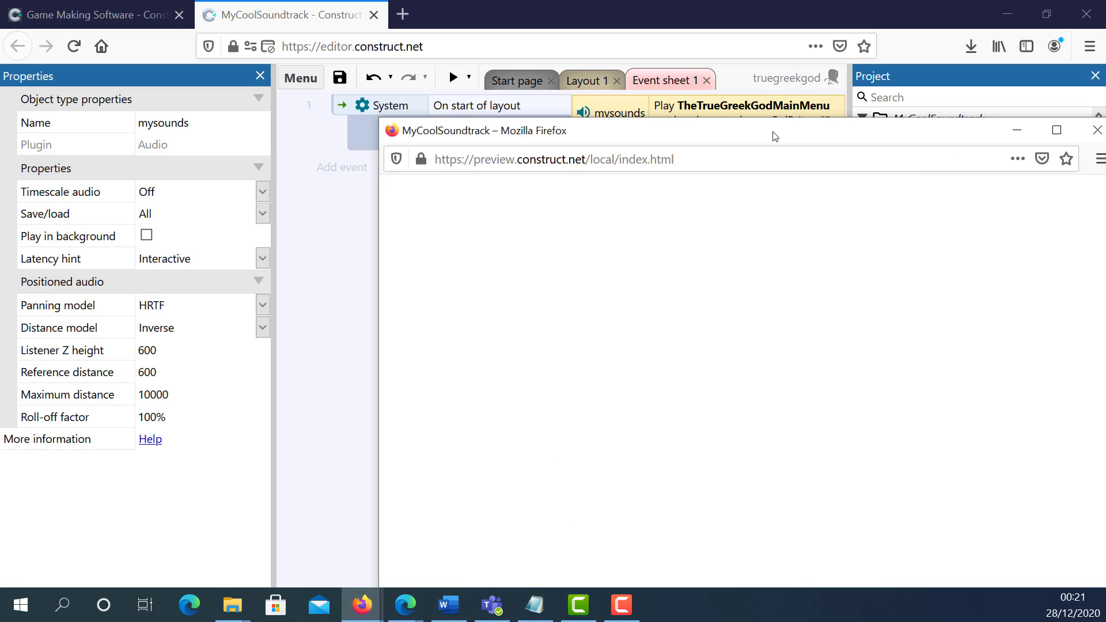
drag(772, 136, 349, 161)
click(674, 155)
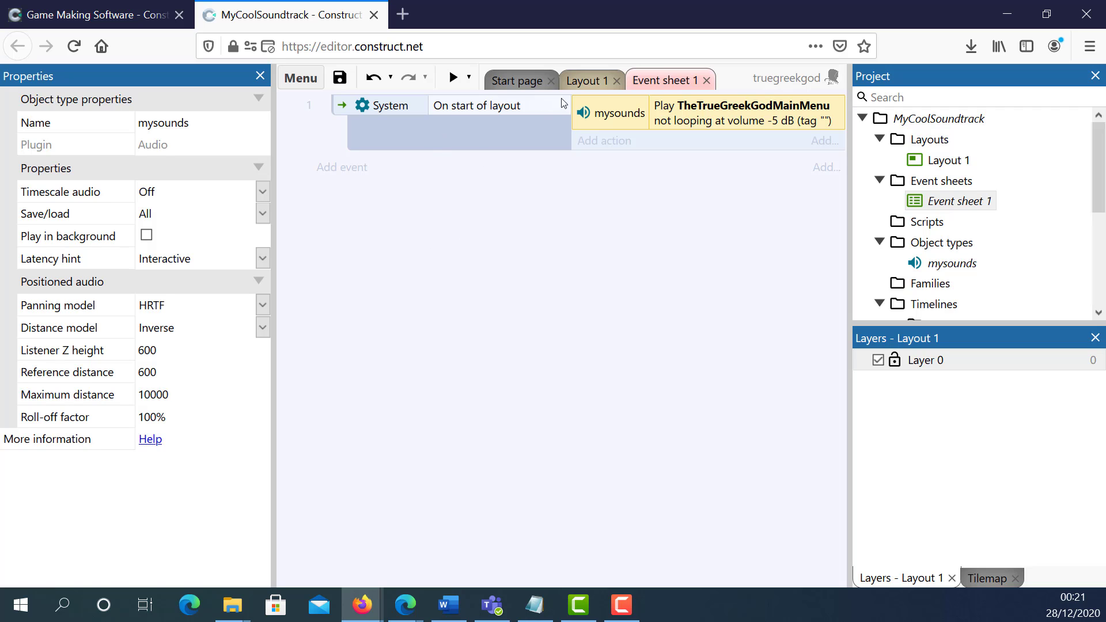
- Insert a Button object named btnStopSounds and place it on Layout 1
click(587, 84)
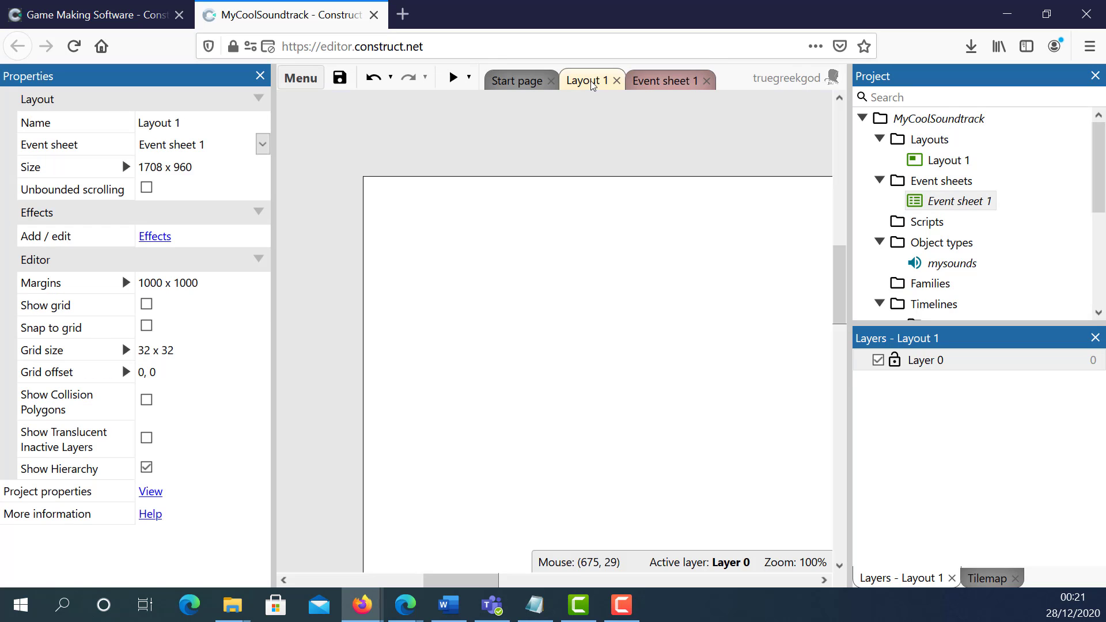
right_click(458, 244)
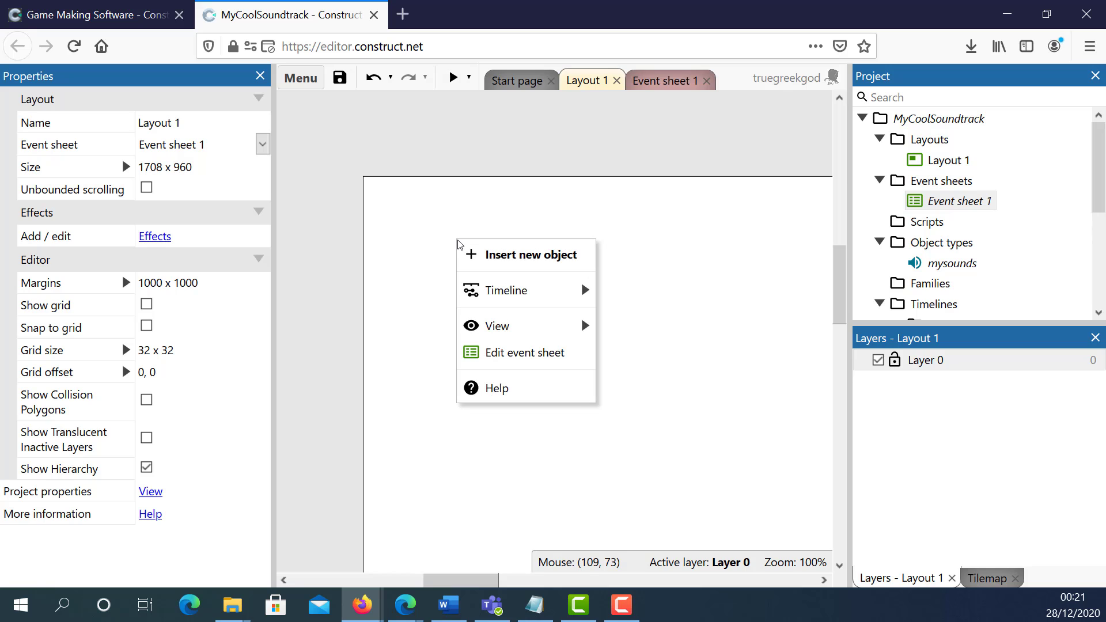
click(515, 265)
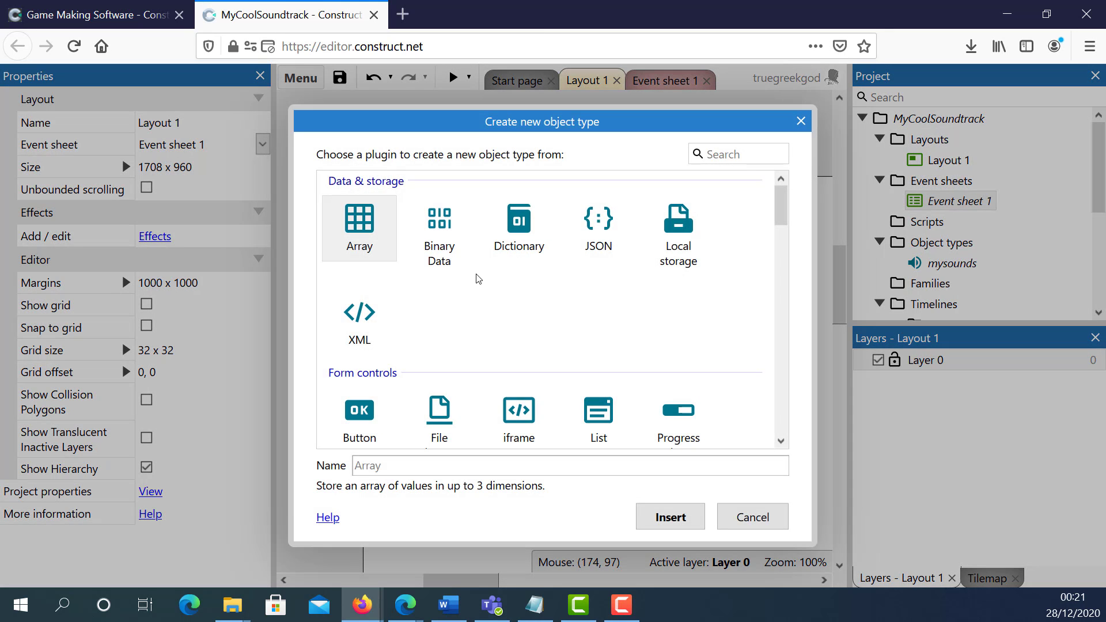
click(367, 400)
click(413, 474)
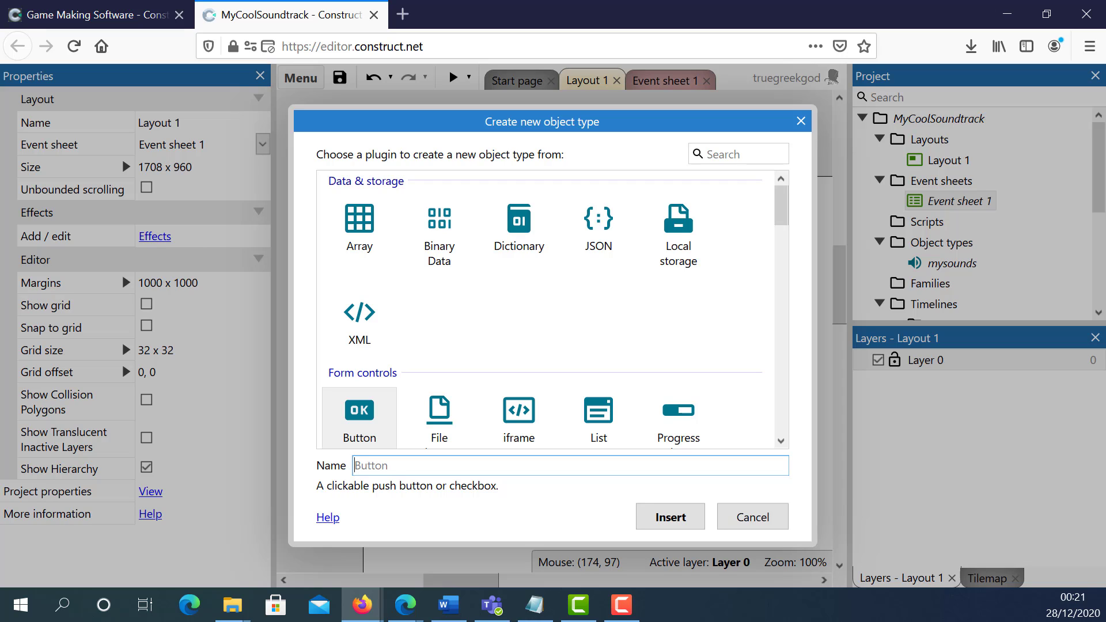
text(btnStopSounds)
click(647, 516)
click(482, 256)
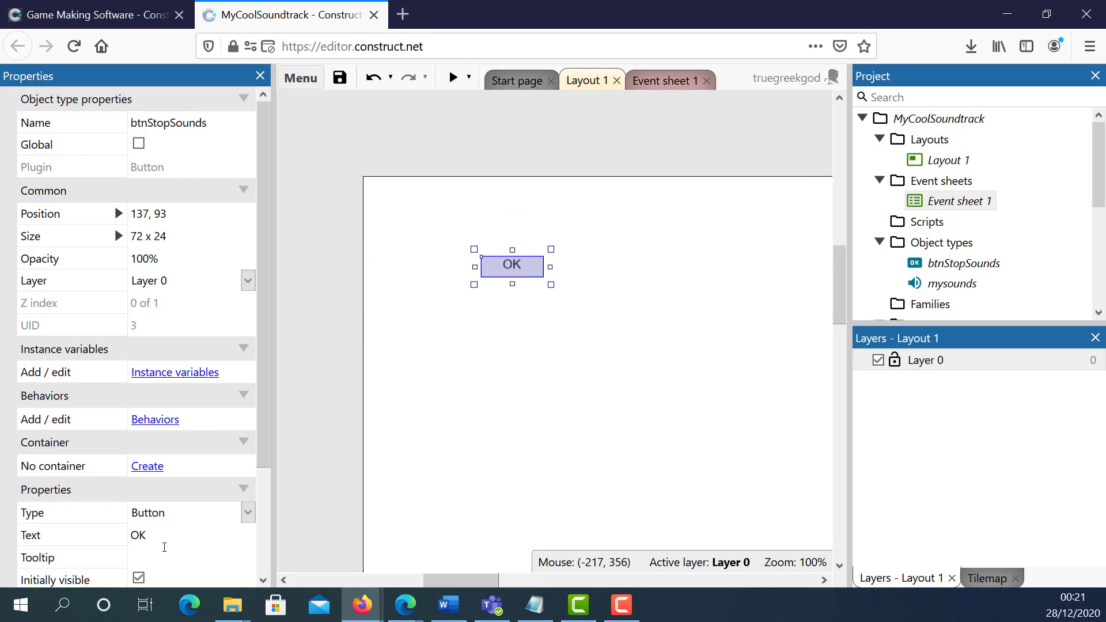
- Set the button's Text property to 'Stop Background Sounds'
click(138, 535)
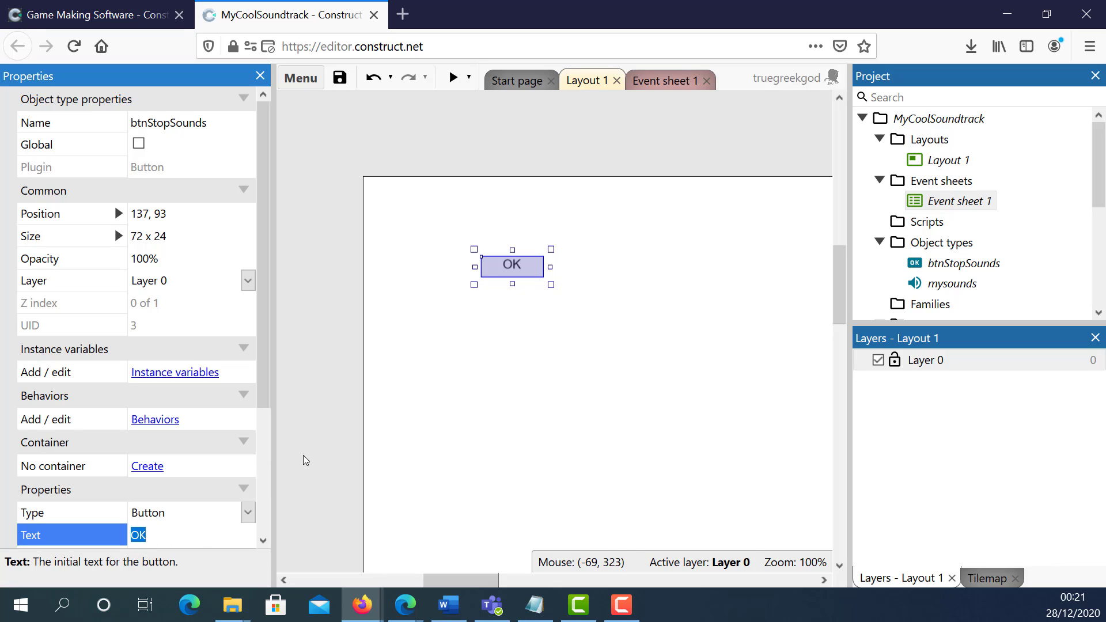
text(Stop A)
key(BackSpace)
text(Backgroun)
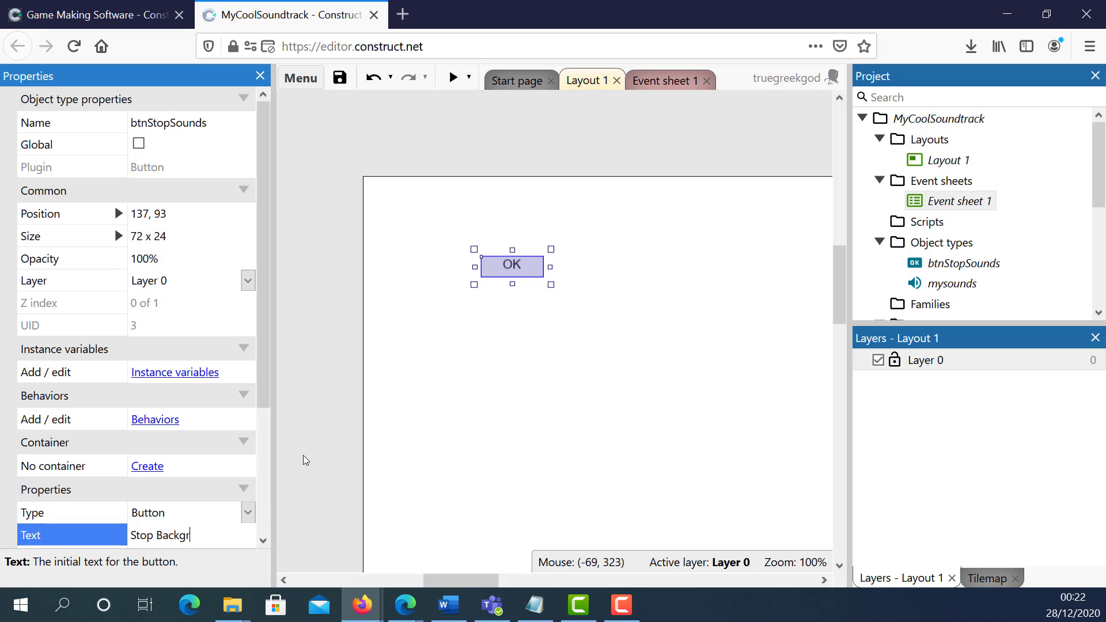
key(BackSpace)
key(BackSpace)
key(BackSpace)
text(e)
key(BackSpace)
key(BackSpace)
text(round Sounds)
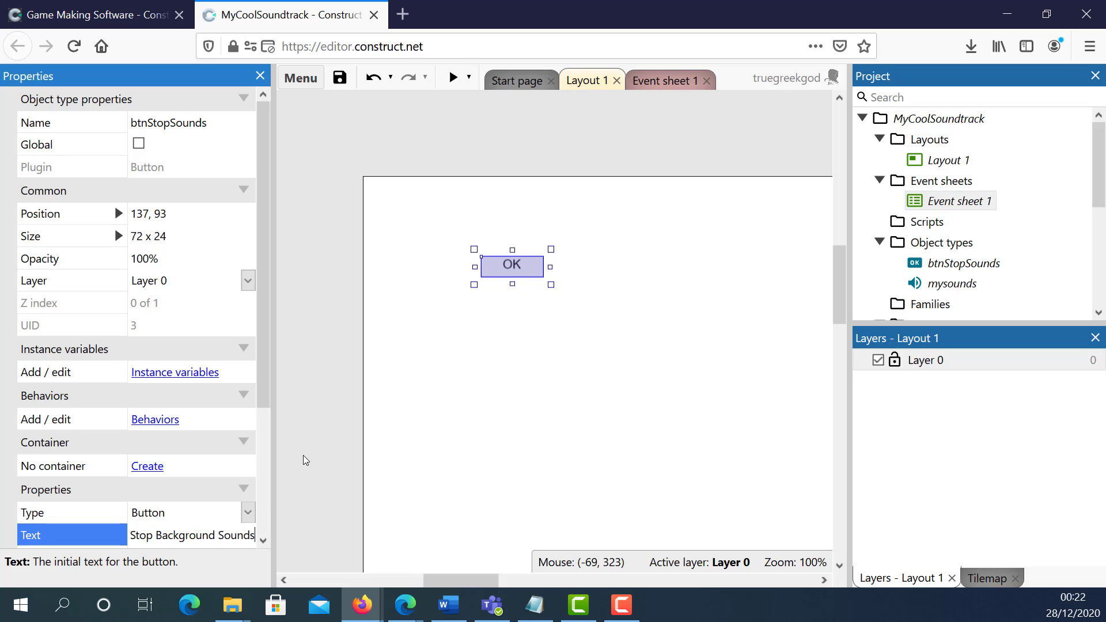
click(617, 242)
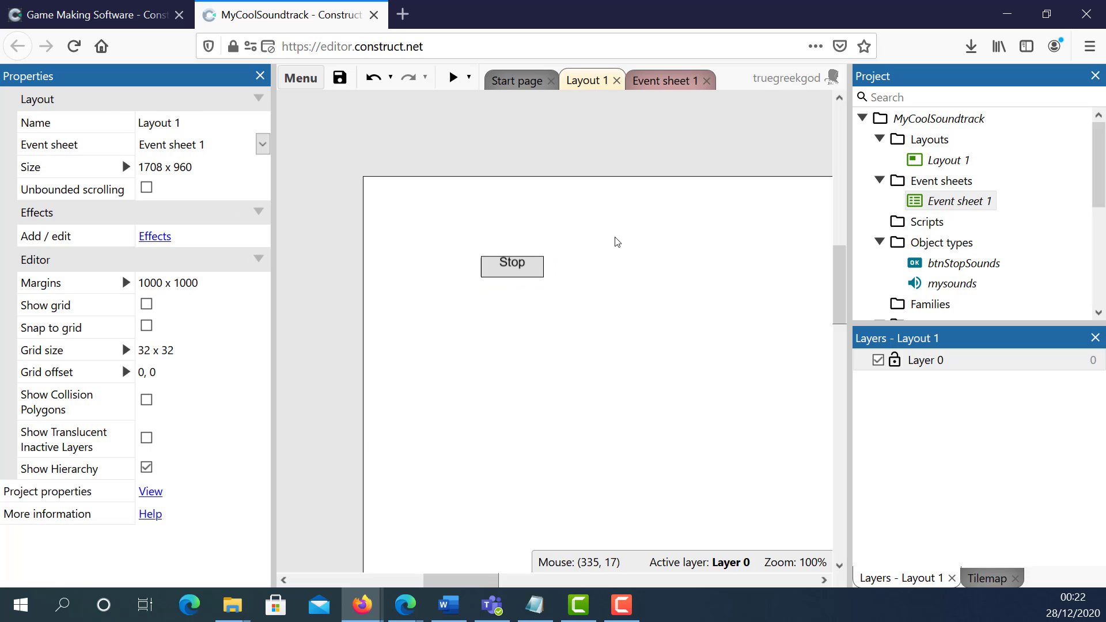
- Widen the button to 211 x 30 and move it to the top-left corner
click(532, 281)
drag(549, 285, 672, 291)
drag(604, 272, 485, 192)
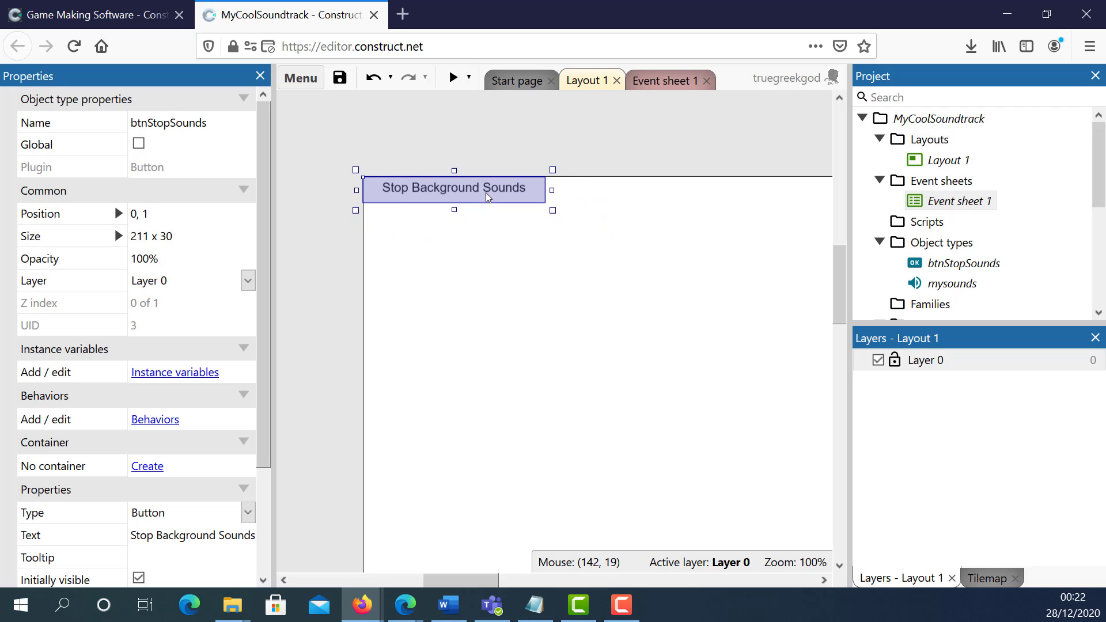
click(587, 356)
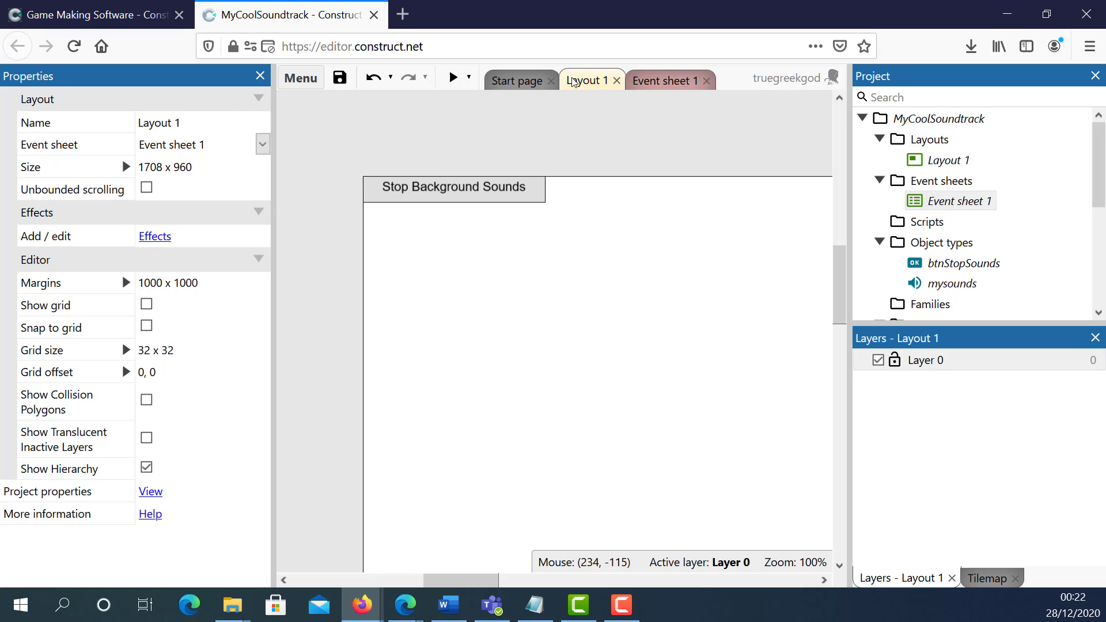
- Add a btnStopSounds 'On clicked' event to Event sheet 1
click(651, 82)
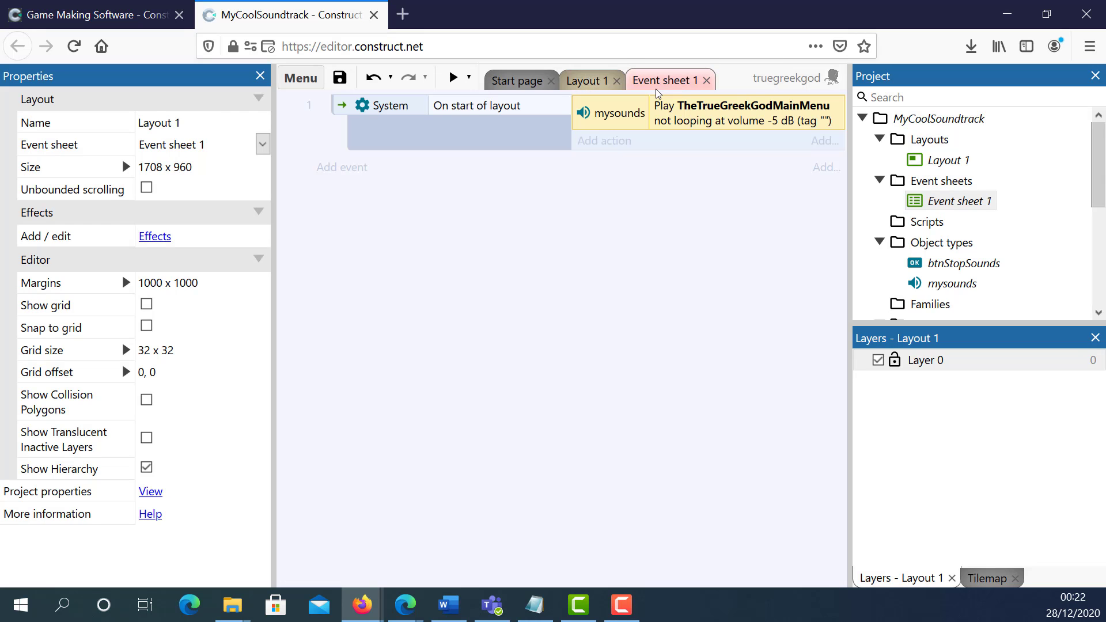
click(358, 175)
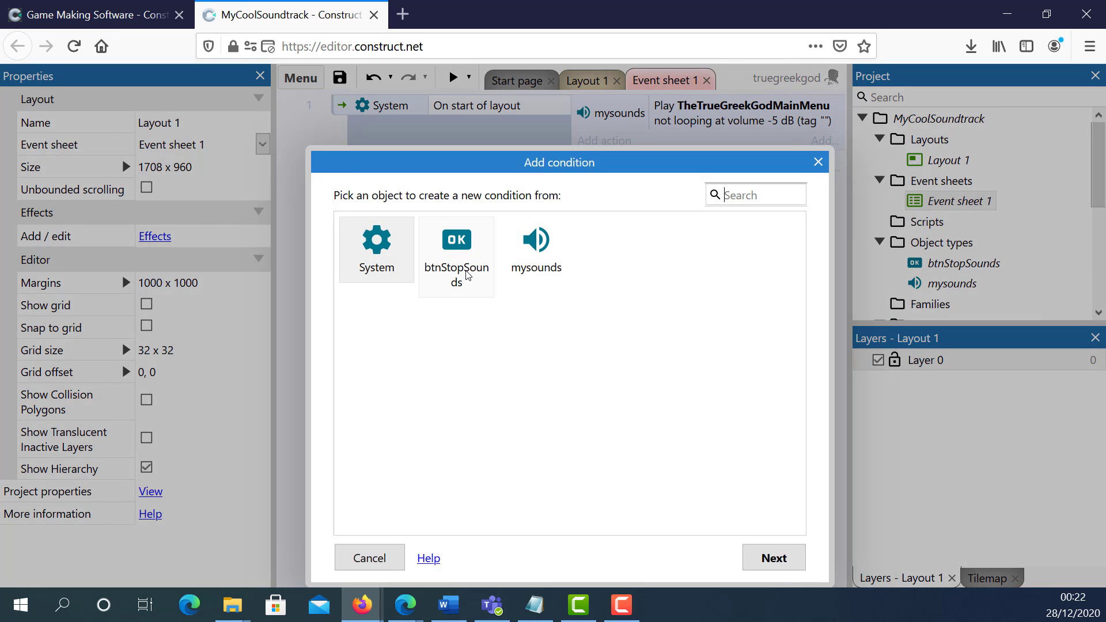
double_click(477, 280)
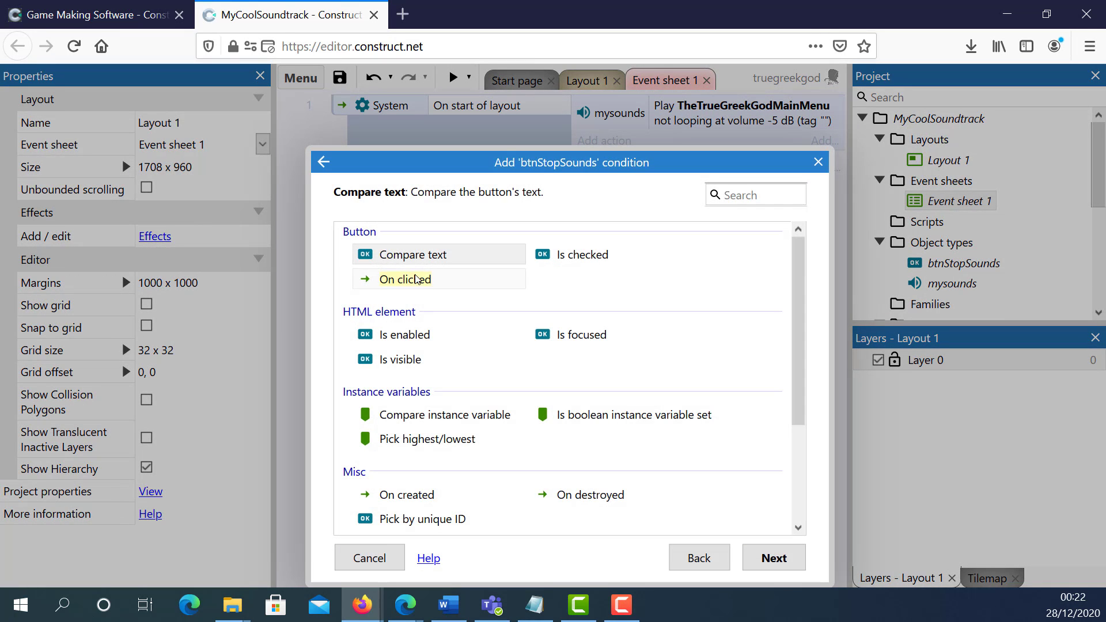
double_click(406, 280)
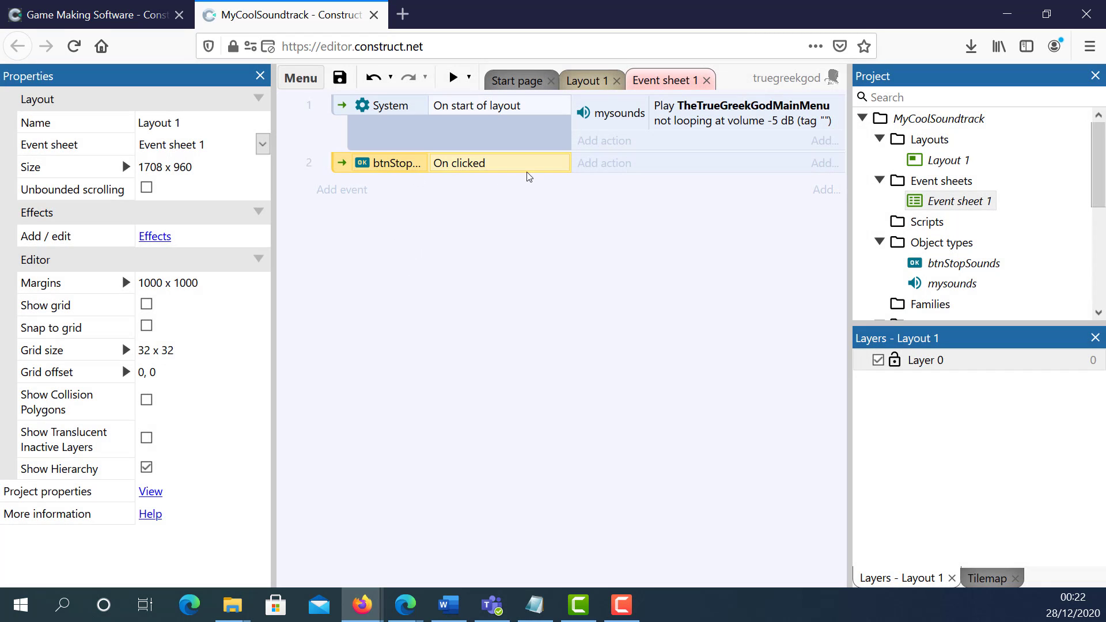
double_click(461, 167)
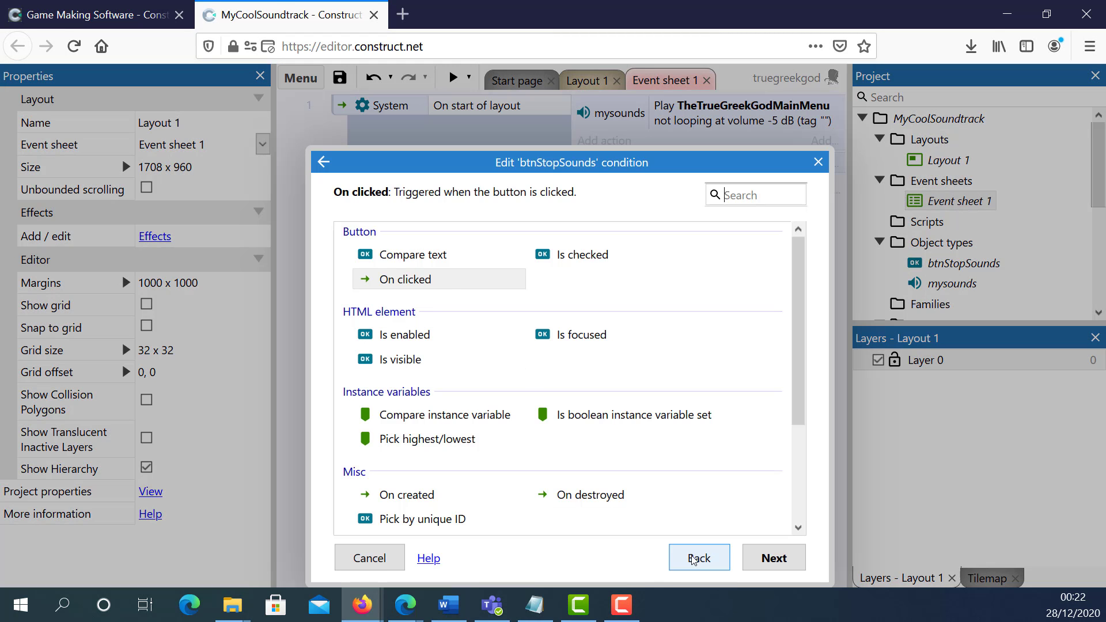
click(375, 562)
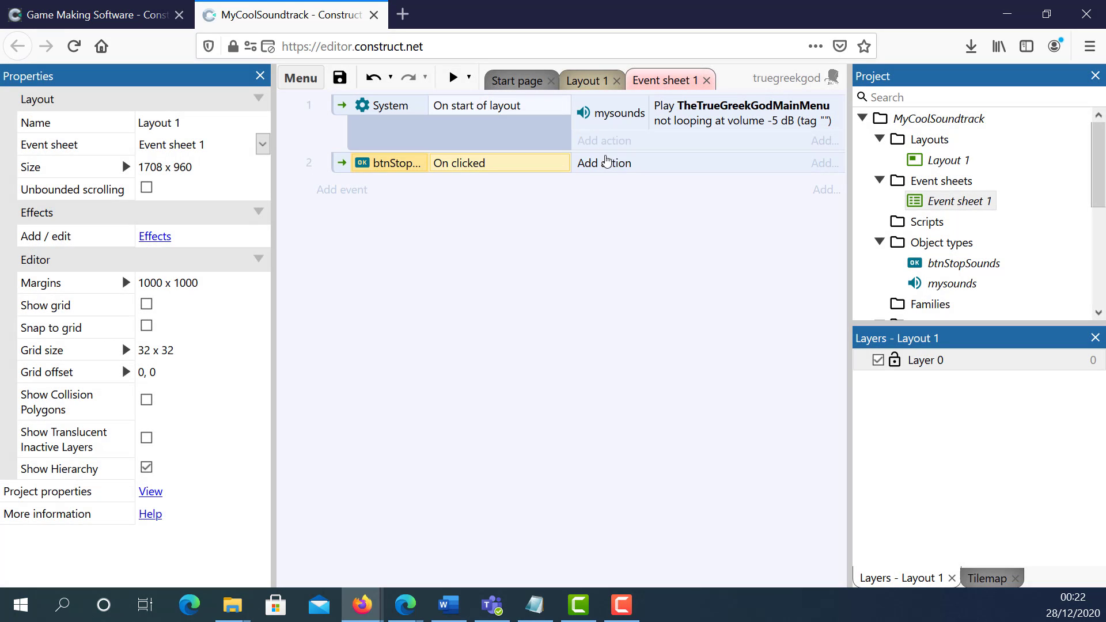
- Give the click event a mysounds 'Stop all' action
click(605, 166)
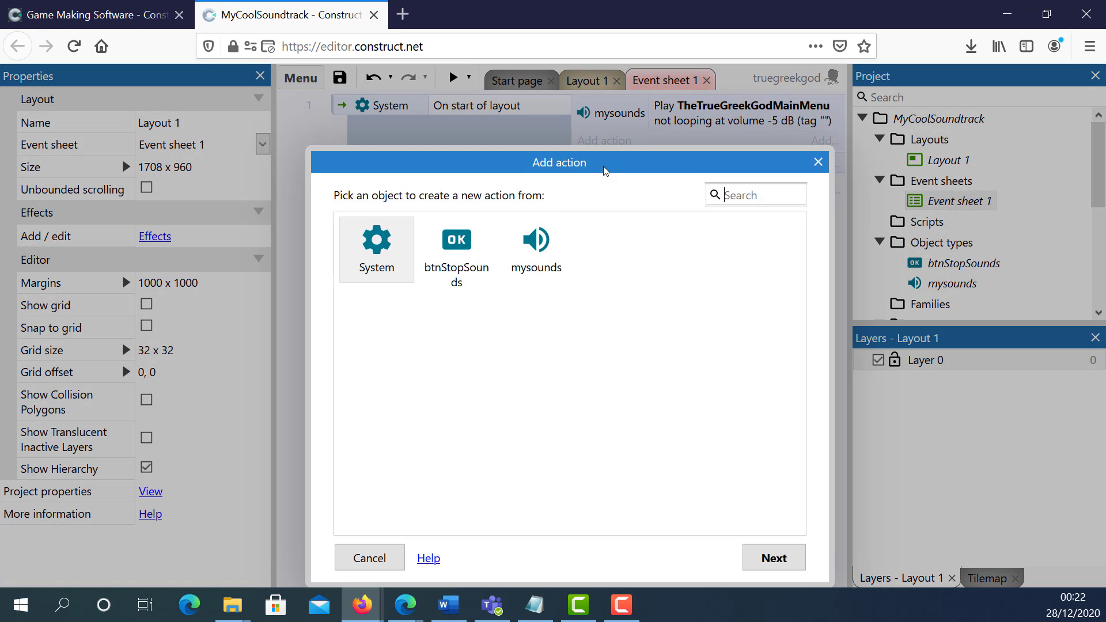
double_click(542, 259)
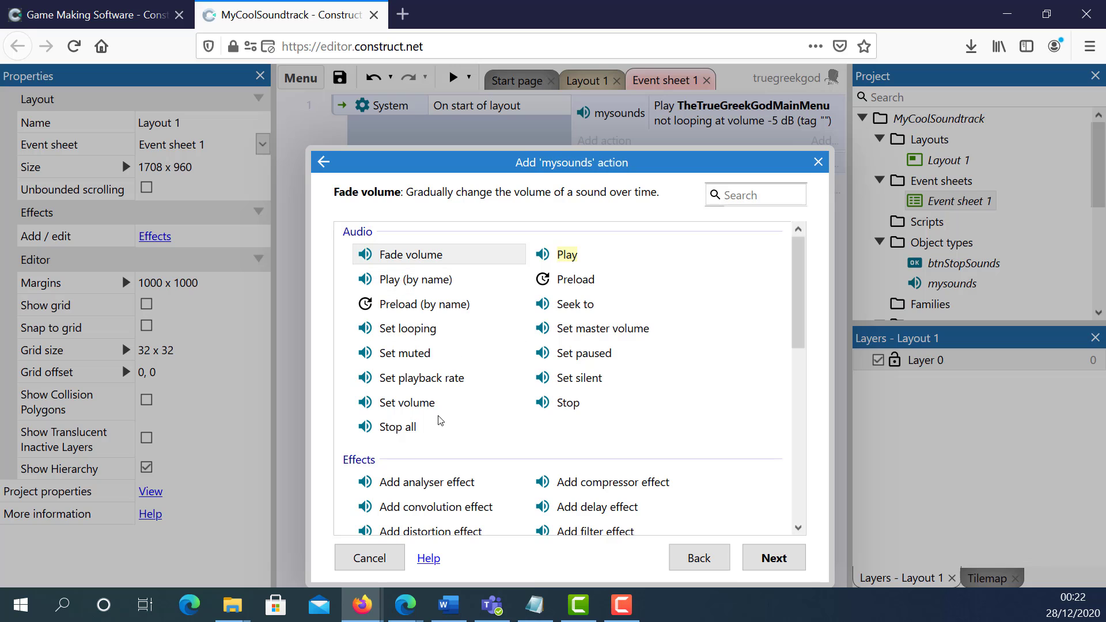
click(407, 437)
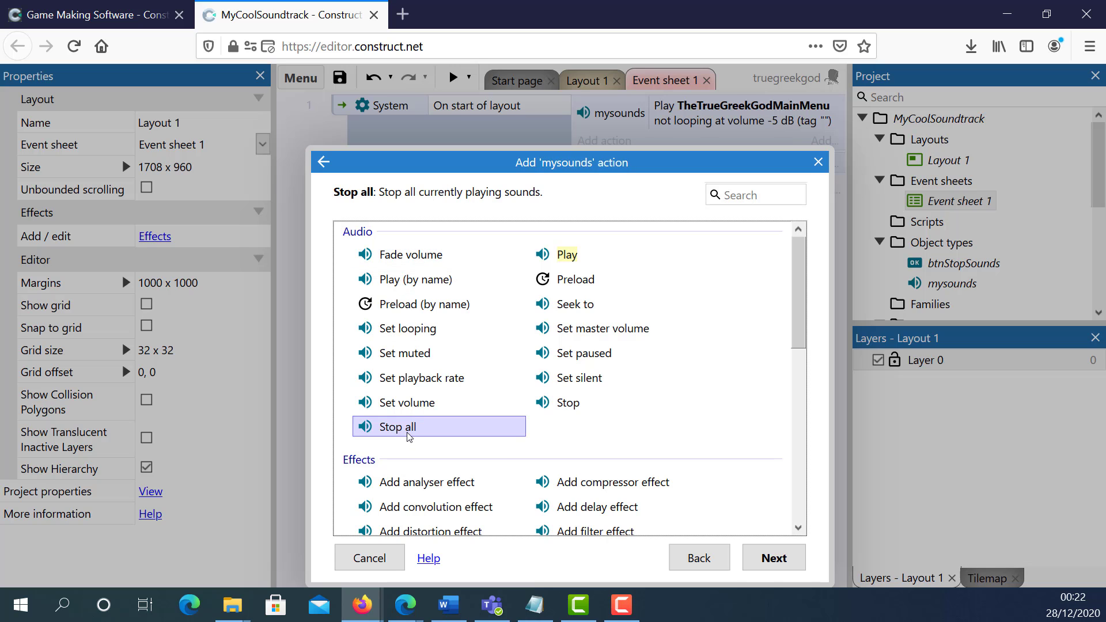
double_click(412, 430)
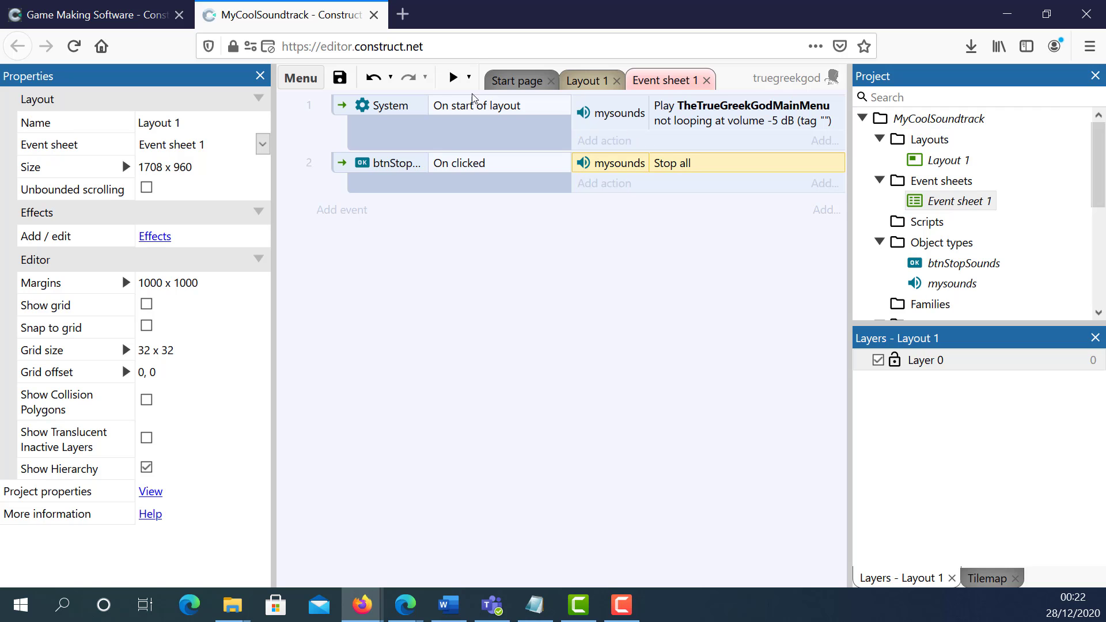
- Run a preview showing the Stop Background Sounds button, positioned in view
click(454, 77)
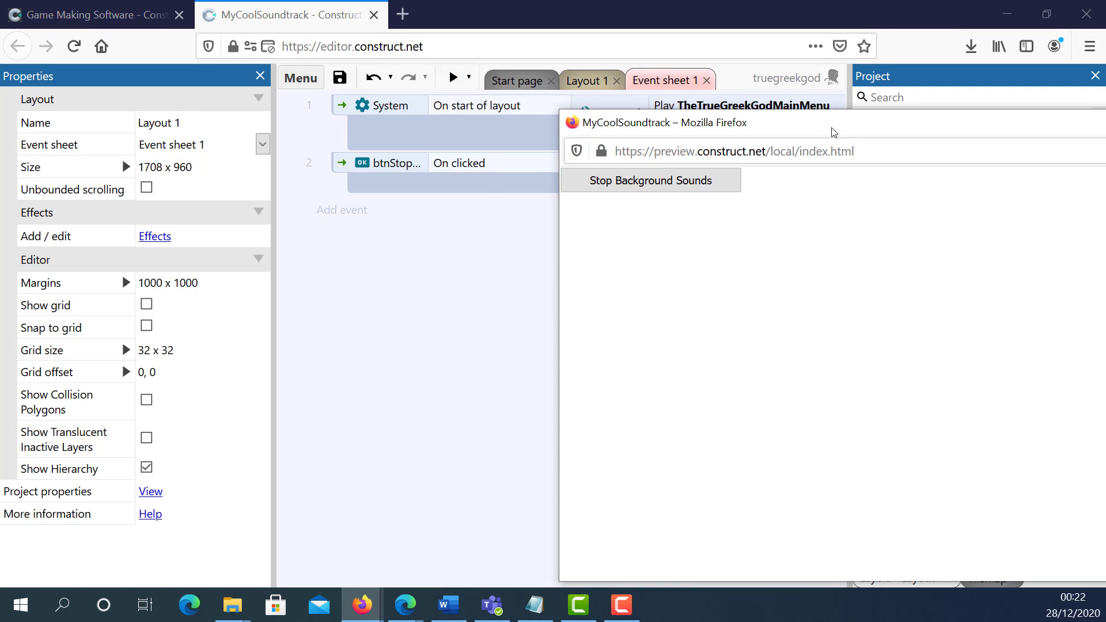
drag(833, 132, 638, 109)
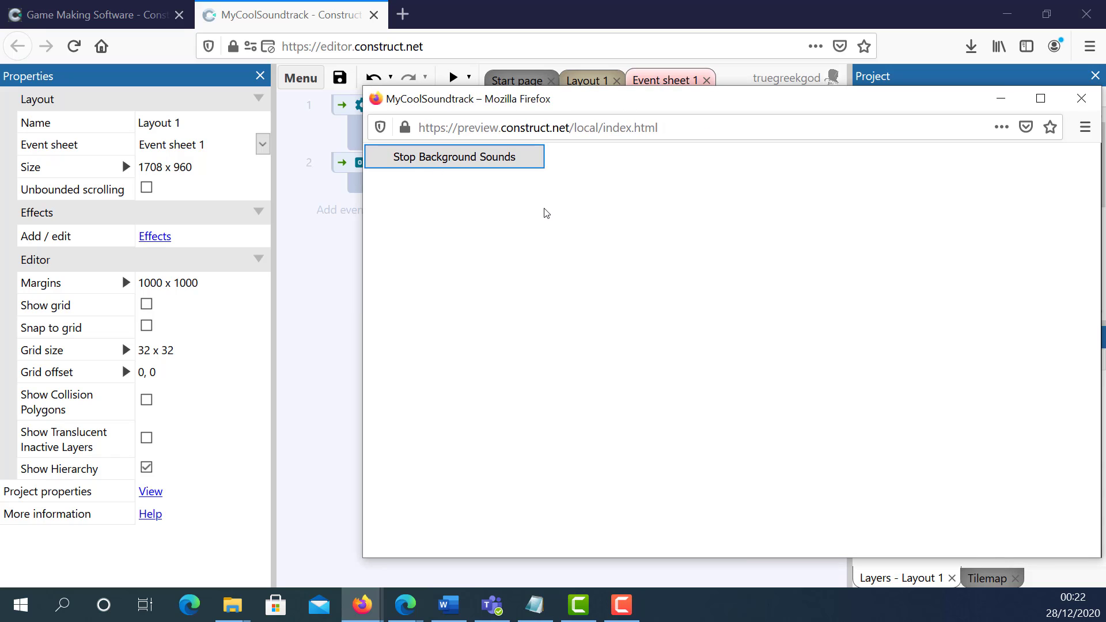
drag(822, 99, 677, 148)
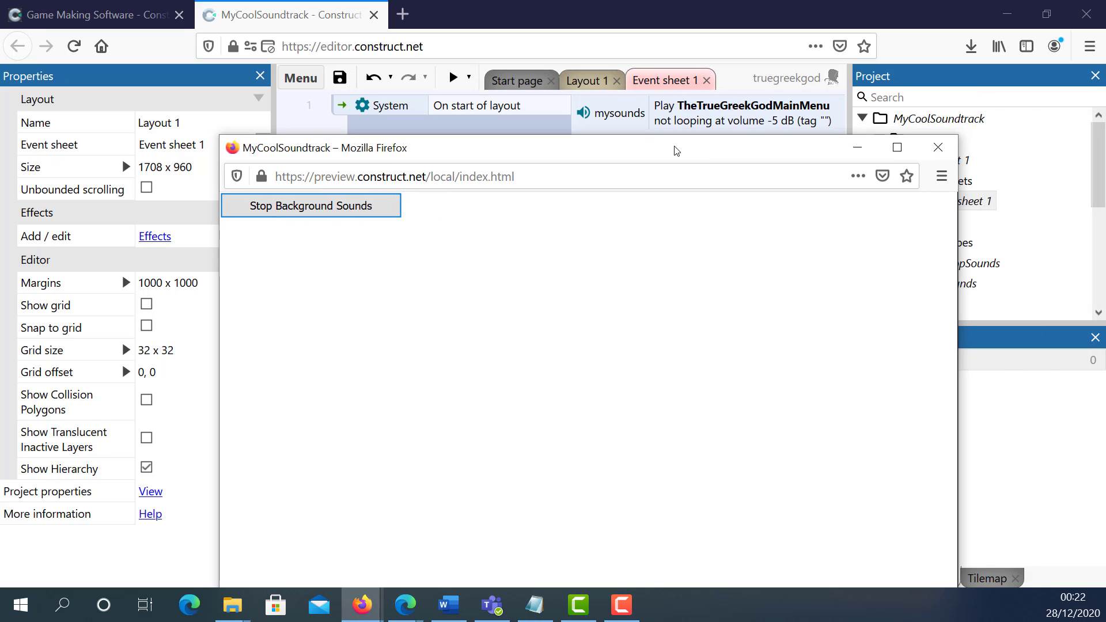